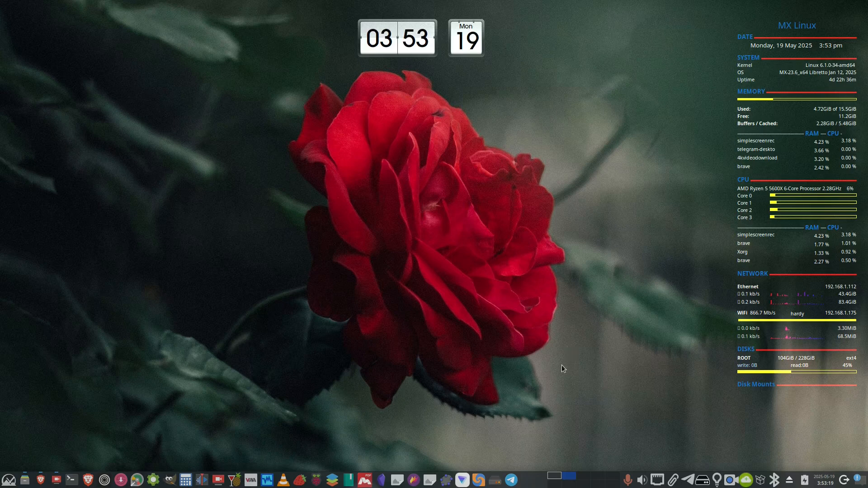
Launch Raspberry Pi Imager from the desktop taskbar.
{"action": "left_click", "coordinate": [554, 478]}
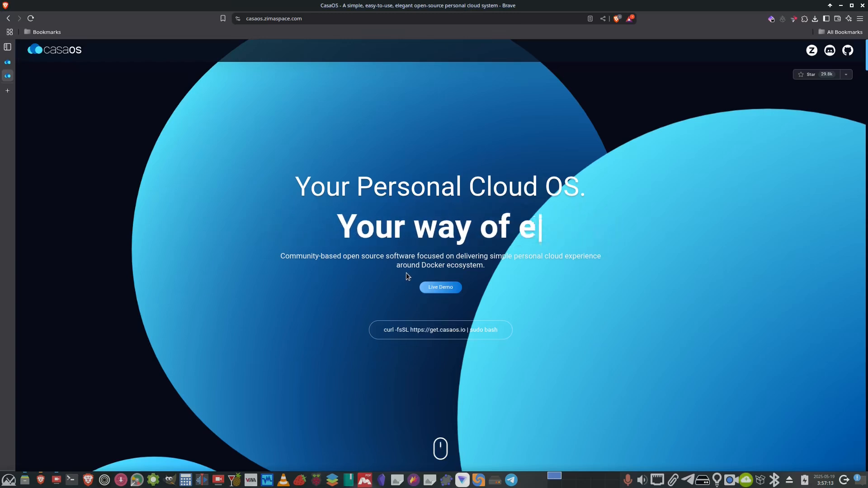
{"action": "left_click", "coordinate": [567, 478]}
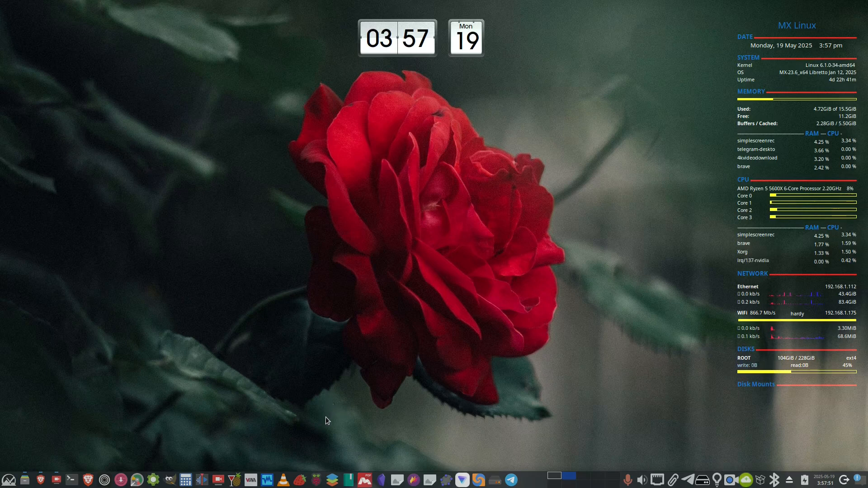
{"action": "left_click", "coordinate": [317, 481]}
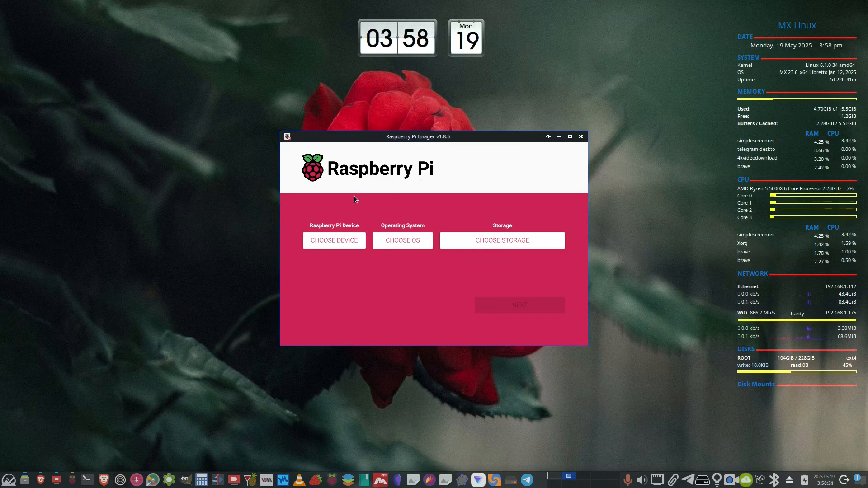
Choose Raspberry Pi 4 as the device and Raspberry Pi OS (64-bit) as the operating system.
{"action": "left_click", "coordinate": [330, 242]}
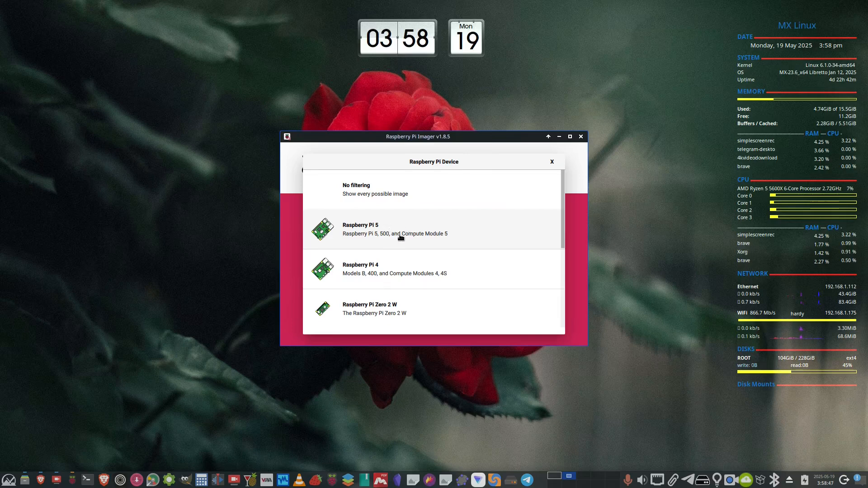
{"action": "left_click", "coordinate": [379, 269]}
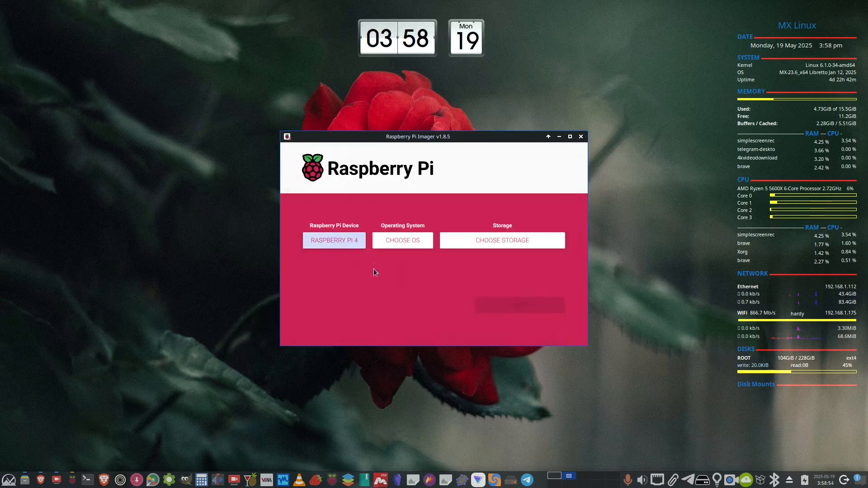
{"action": "left_click", "coordinate": [398, 243]}
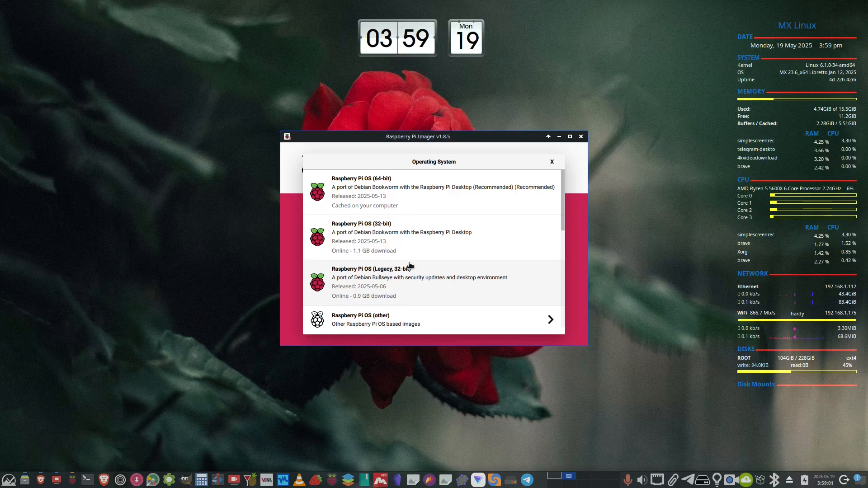
{"action": "left_click", "coordinate": [404, 191]}
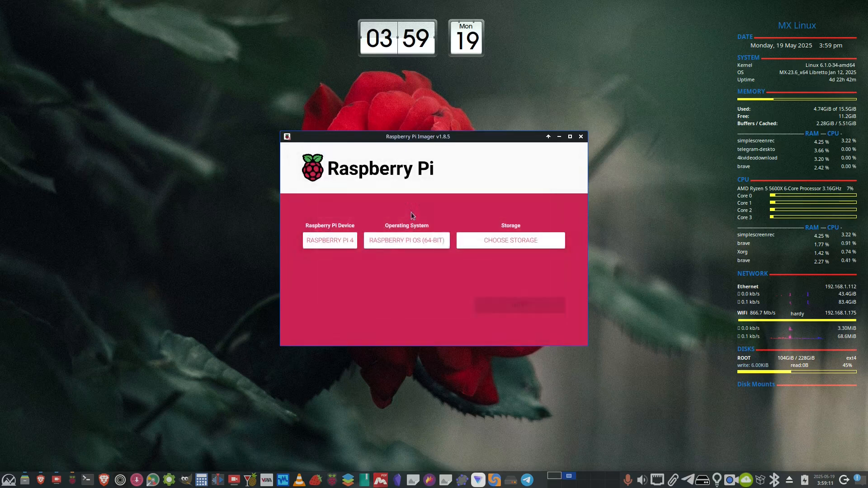
Select the Patriot Memory (Ventoy, VTOYEFI) drive as storage, continue, and open the OS customisation settings.
{"action": "left_click", "coordinate": [507, 240]}
{"action": "scroll", "coordinate": [432, 289], "scroll_direction": "down", "scroll_amount": 1}
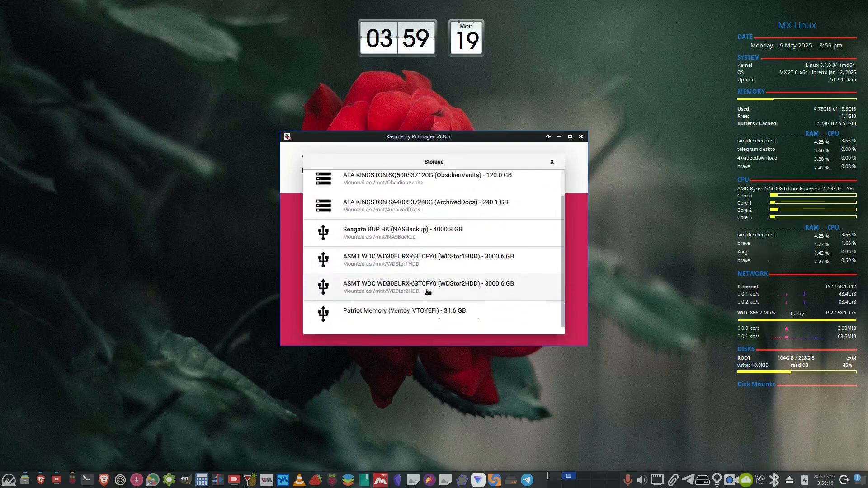
{"action": "left_click", "coordinate": [393, 316]}
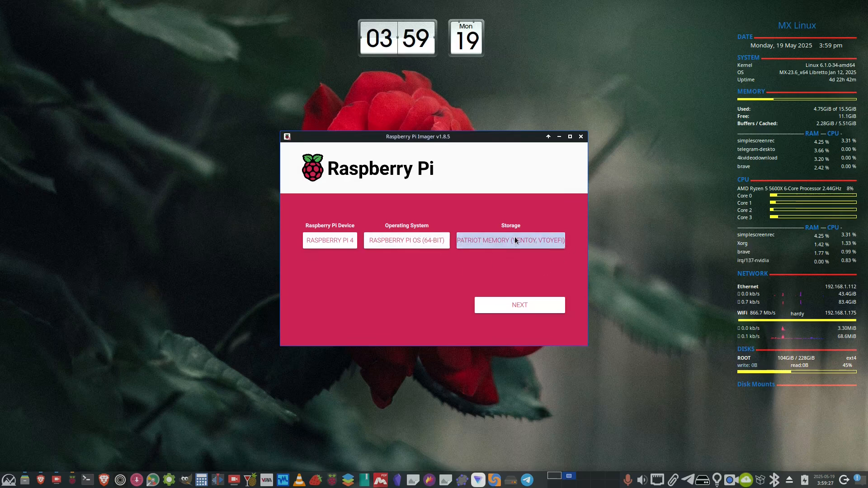
{"action": "left_click", "coordinate": [521, 306]}
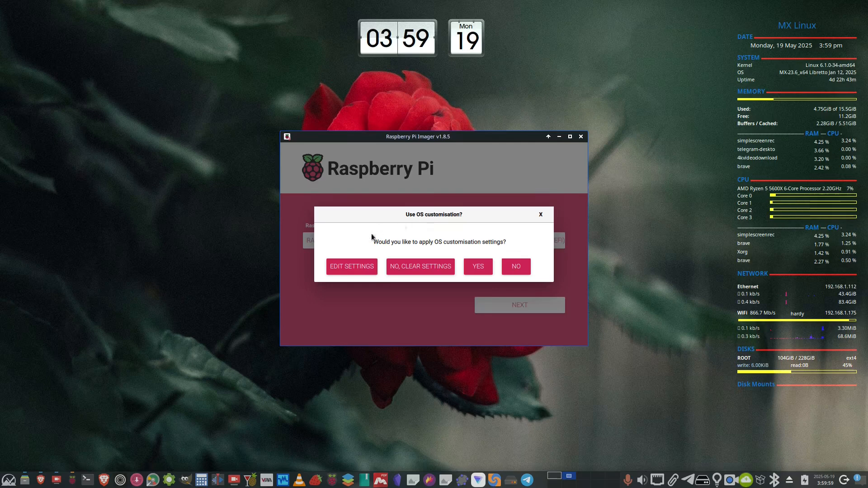
{"action": "left_click", "coordinate": [338, 267]}
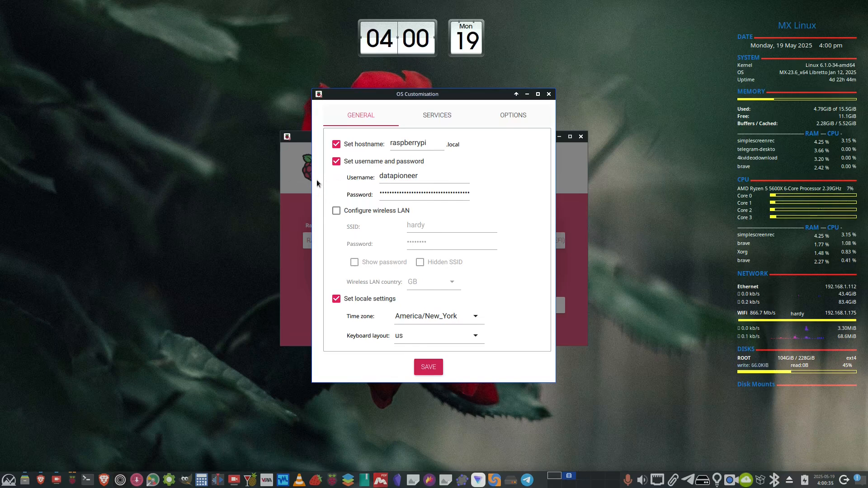
{"action": "left_click", "coordinate": [335, 212]}
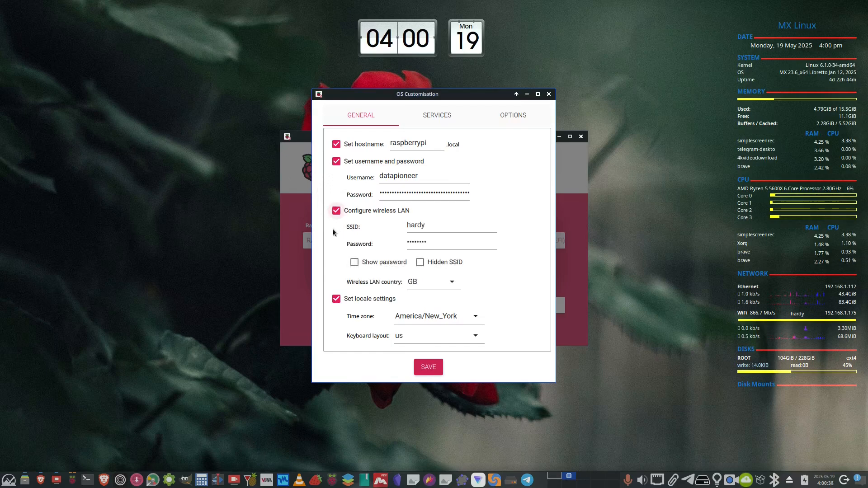
{"action": "double_click", "coordinate": [434, 222]}
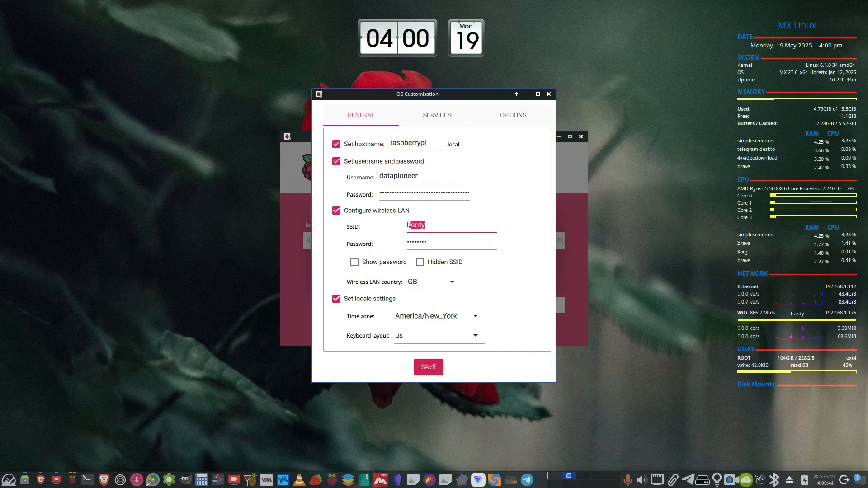
{"action": "left_click", "coordinate": [437, 224]}
{"action": "left_click", "coordinate": [437, 244]}
{"action": "left_click", "coordinate": [450, 283]}
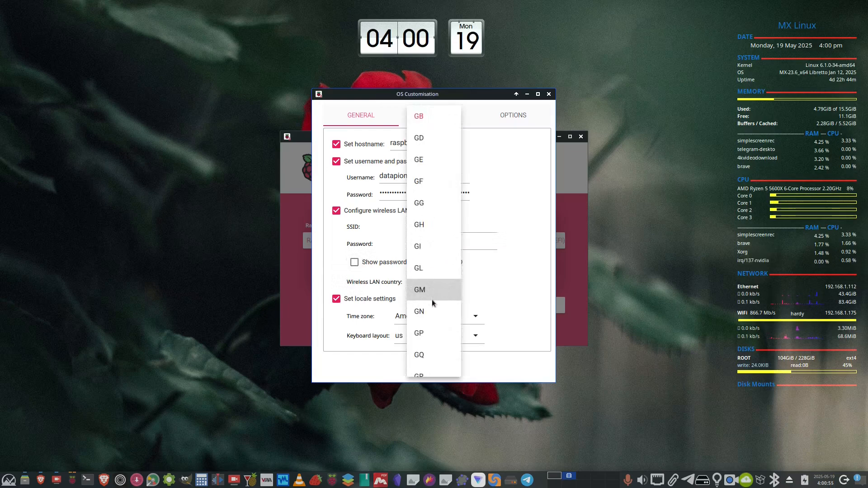
{"action": "scroll", "coordinate": [429, 294], "scroll_direction": "down", "scroll_amount": 1}
{"action": "scroll", "coordinate": [429, 310], "scroll_direction": "down", "scroll_amount": 3}
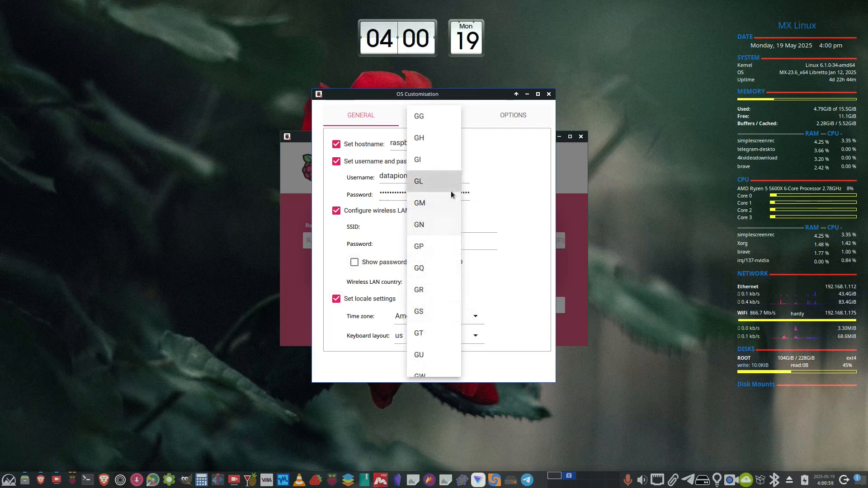
{"action": "scroll", "coordinate": [443, 199], "scroll_direction": "down", "scroll_amount": 6}
{"action": "scroll", "coordinate": [433, 280], "scroll_direction": "down", "scroll_amount": 9}
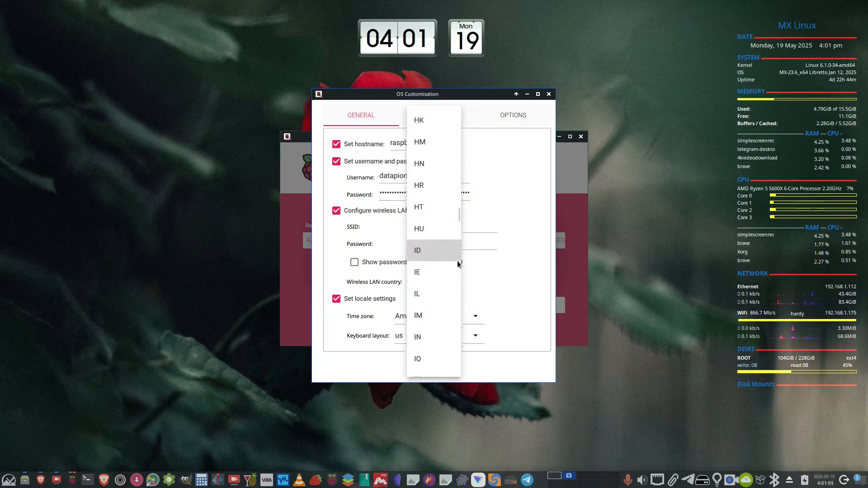
{"action": "scroll", "coordinate": [457, 260], "scroll_direction": "up", "scroll_amount": 3}
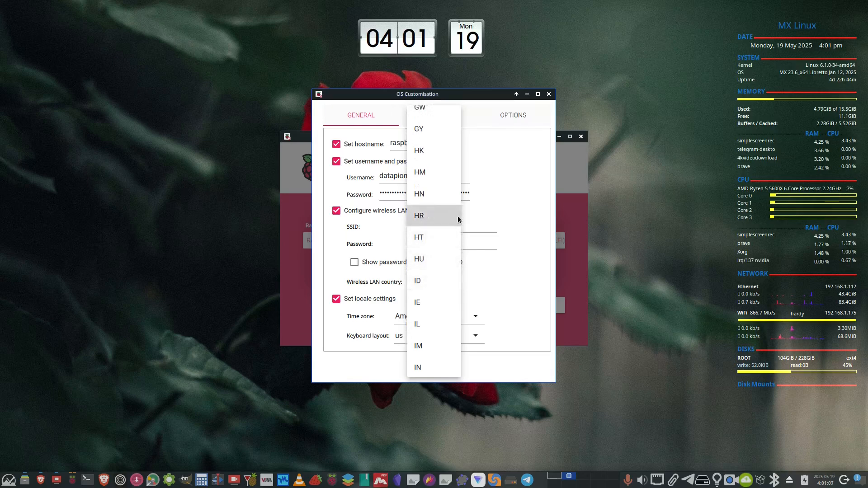
{"action": "scroll", "coordinate": [457, 216], "scroll_direction": "up", "scroll_amount": 1}
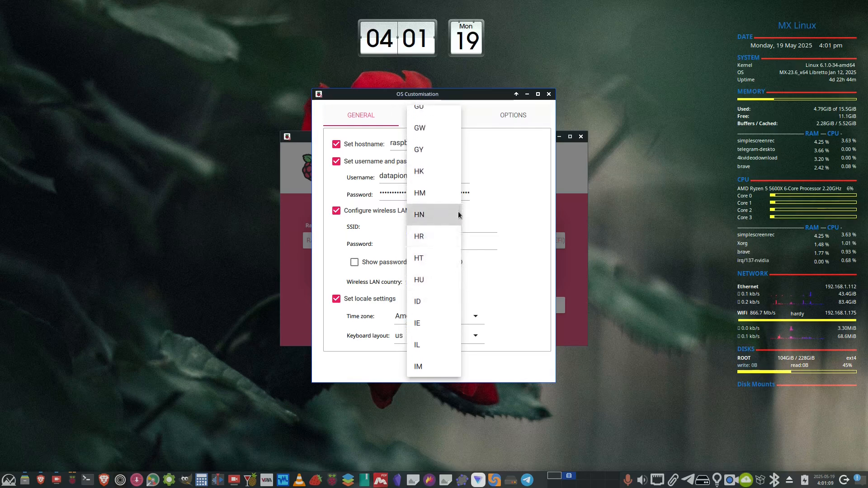
{"action": "scroll", "coordinate": [430, 242], "scroll_direction": "down", "scroll_amount": 2}
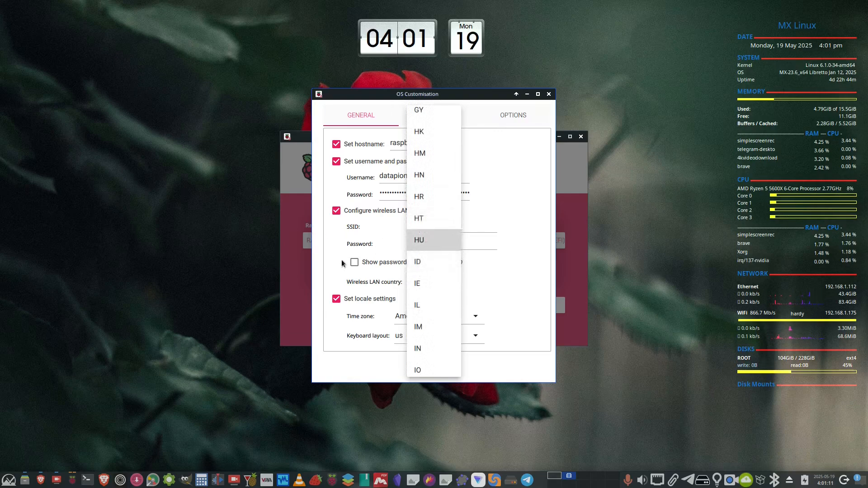
{"action": "left_click", "coordinate": [336, 211]}
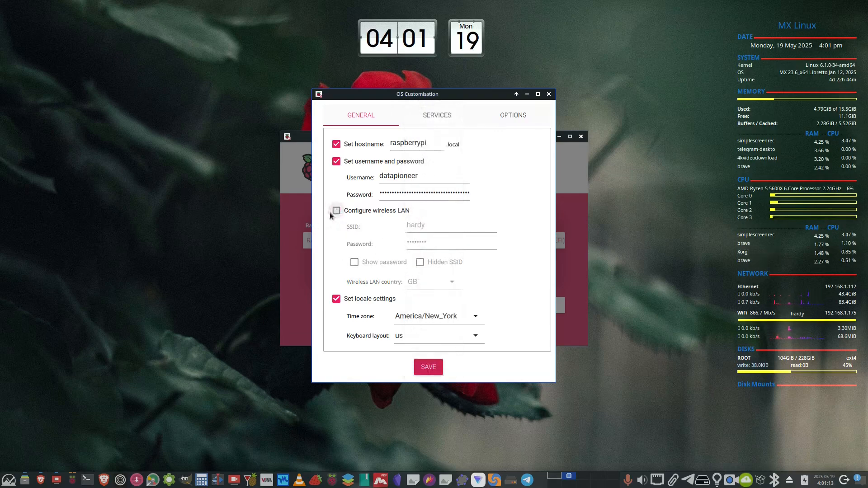
{"action": "left_click", "coordinate": [336, 211]}
Review the time zone options and save the general OS customisation settings.
{"action": "left_click", "coordinate": [475, 318]}
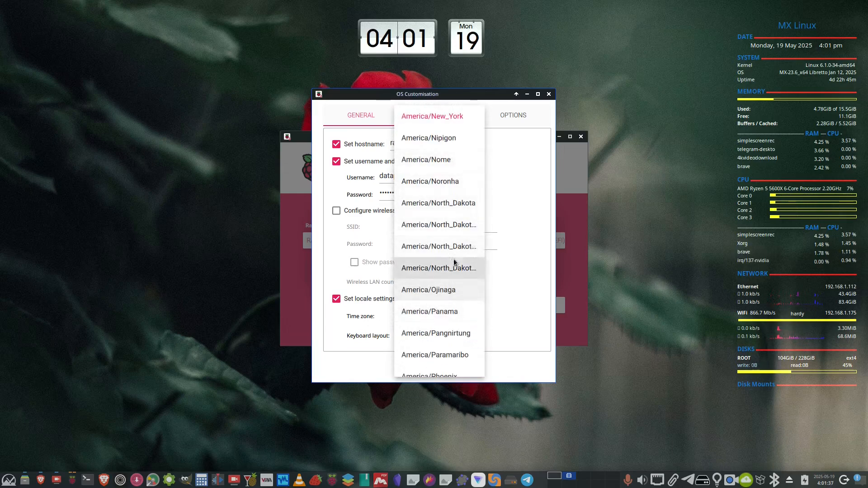
{"action": "left_click", "coordinate": [515, 285]}
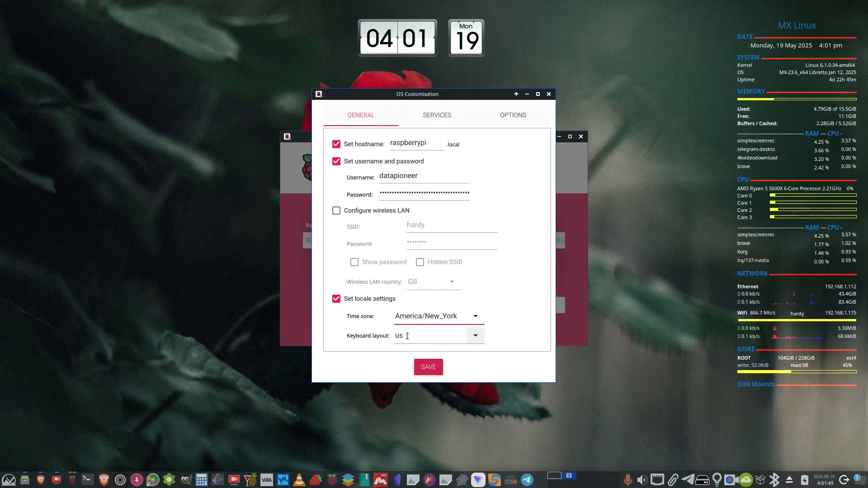
{"action": "left_click", "coordinate": [429, 366]}
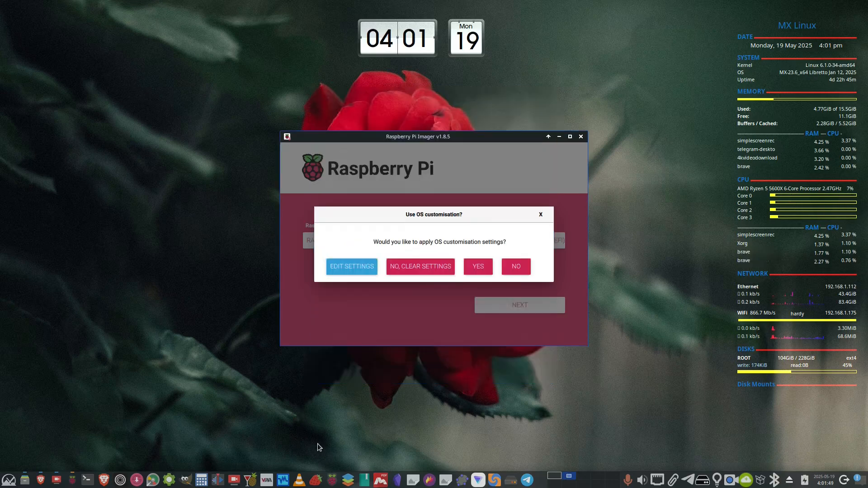
Reopen the customisation settings, set SSH to allow public-key authentication only under Services, and save.
{"action": "left_click", "coordinate": [349, 268]}
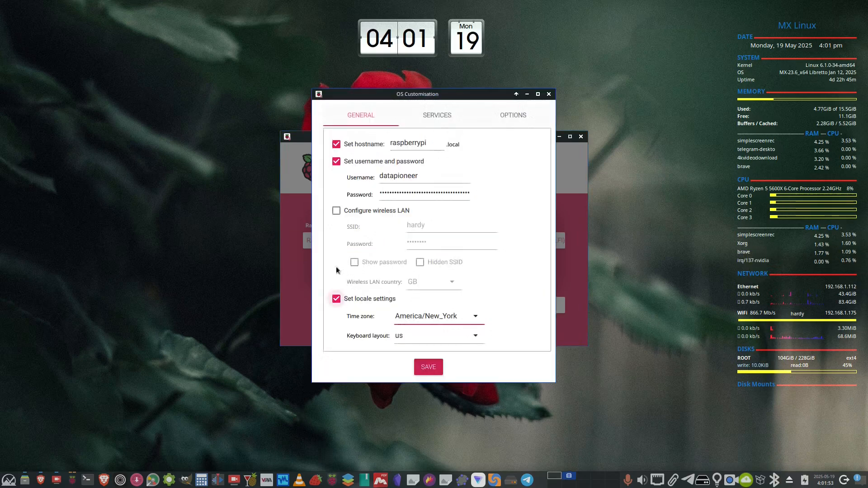
{"action": "left_click", "coordinate": [444, 116]}
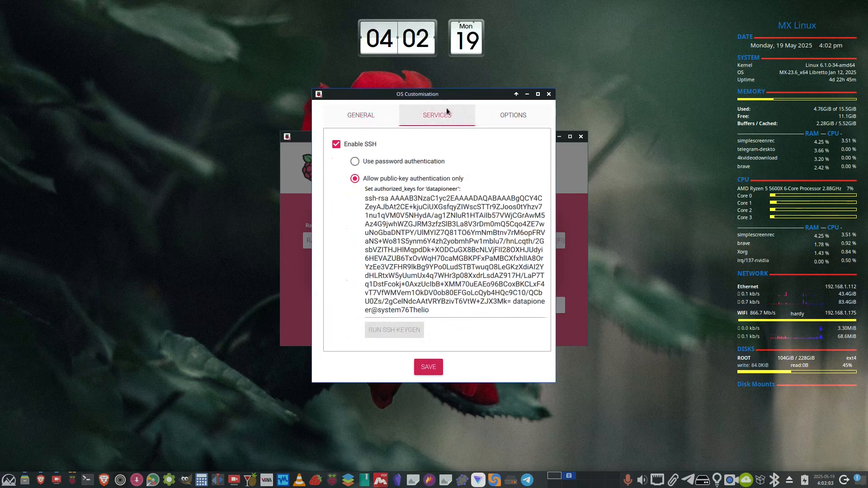
{"action": "left_click", "coordinate": [355, 162]}
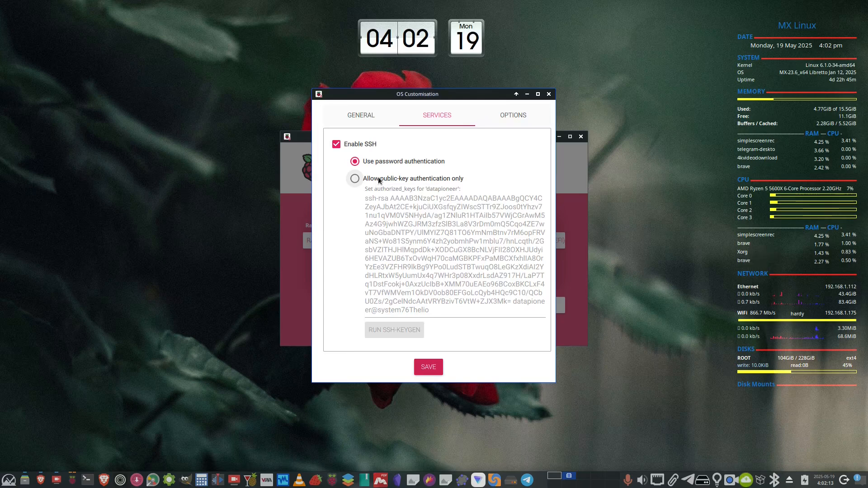
{"action": "left_click", "coordinate": [354, 179]}
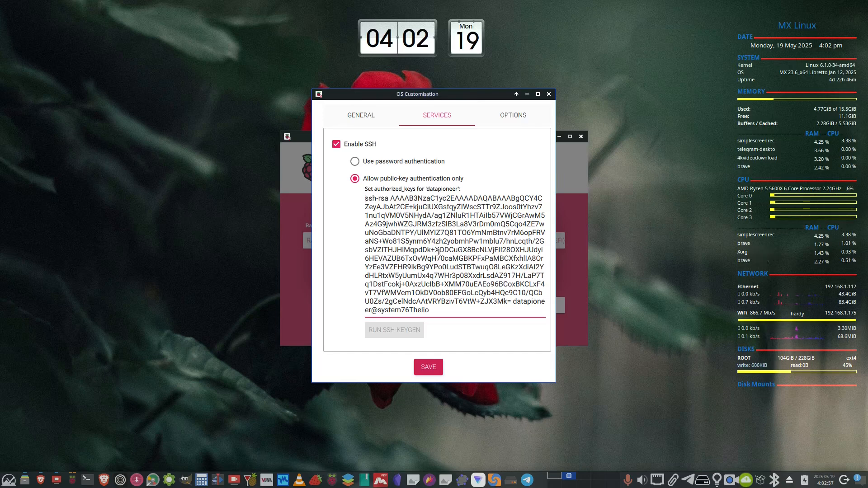
{"action": "left_click", "coordinate": [427, 365]}
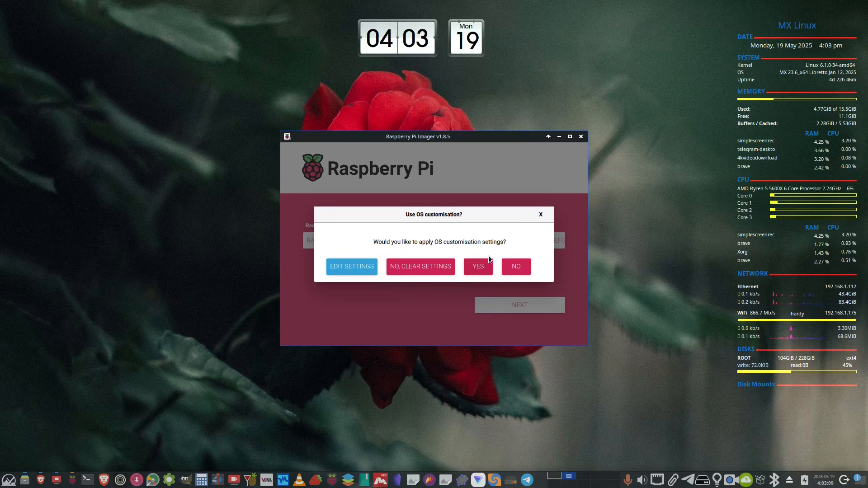
Try to write the image with customisation applied, decline the erase warning, and close the imager.
{"action": "left_click", "coordinate": [470, 268]}
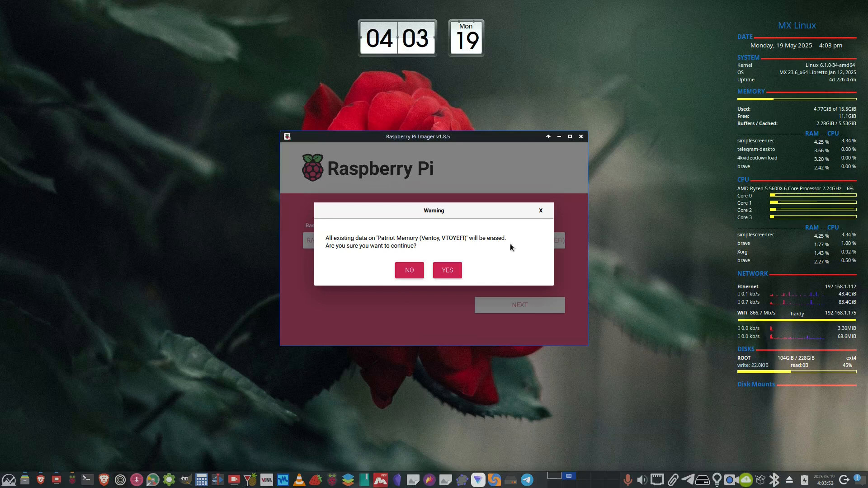
{"action": "left_click", "coordinate": [402, 270]}
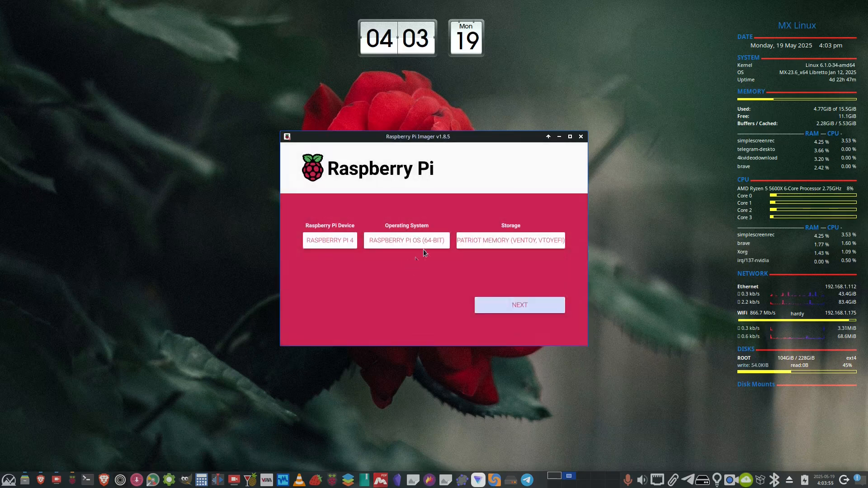
{"action": "left_click", "coordinate": [582, 137]}
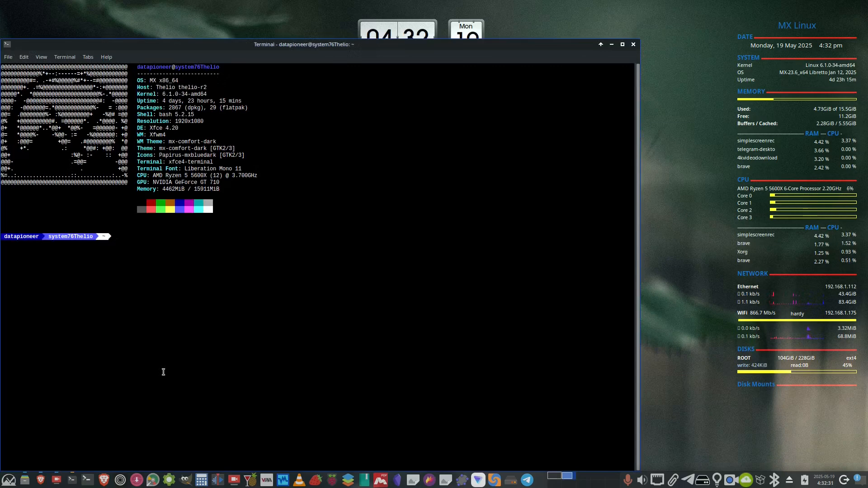
Enlarge the terminal text and connect over SSH to the Raspberry Pi at 192.168.1.125.
{"action": "key", "text": "ctrl+plus"}
{"action": "key", "text": "ctrl+plus"}
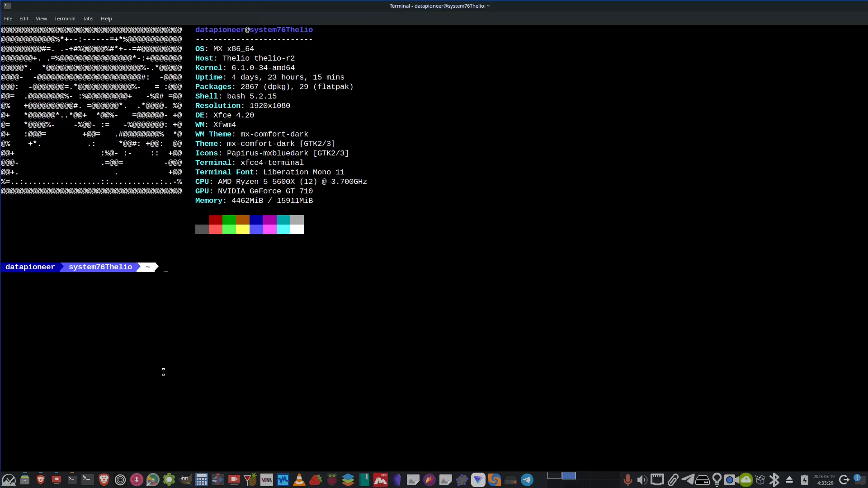
{"action": "type", "text": "ssh 192.168.1.125"}
{"action": "key", "text": "Return"}
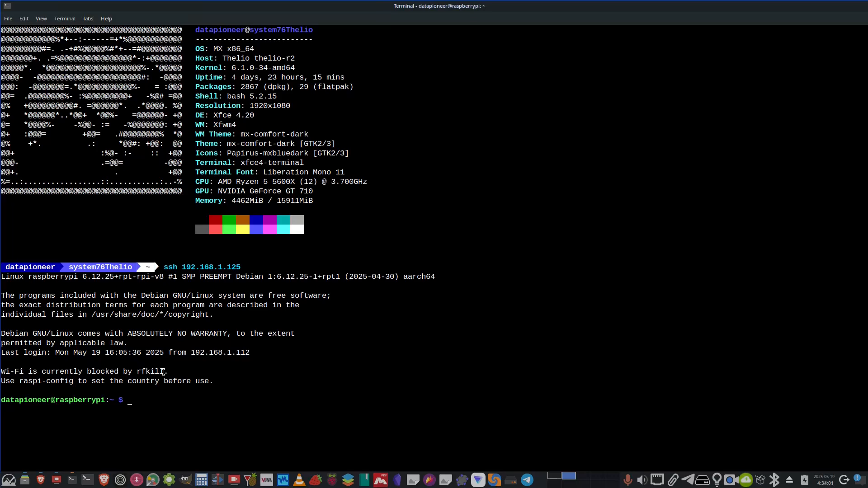
Compose the command sudo apt update && sudo apt upgrade -y at the Pi prompt, highlight its parts, then erase it.
{"action": "type", "text": "udo apt update && sudo ap"}
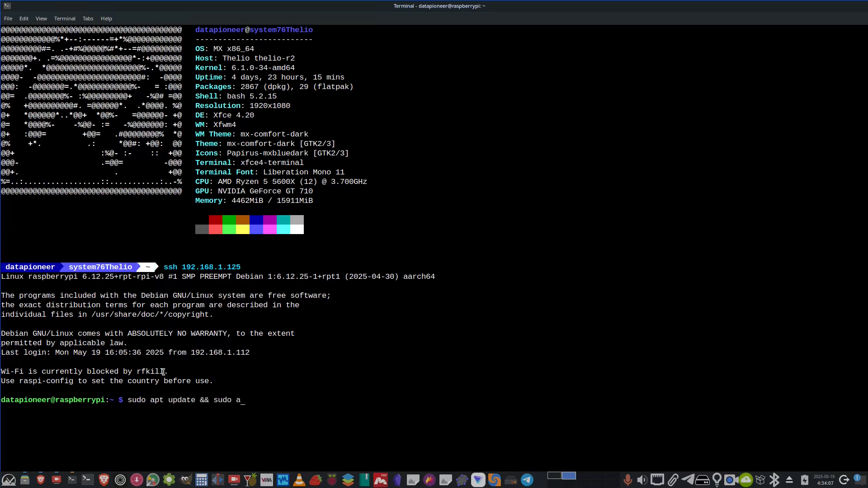
{"action": "type", "text": "t upgrade -y"}
{"action": "left_click_drag", "start_coordinate": [195, 404], "coordinate": [129, 399]}
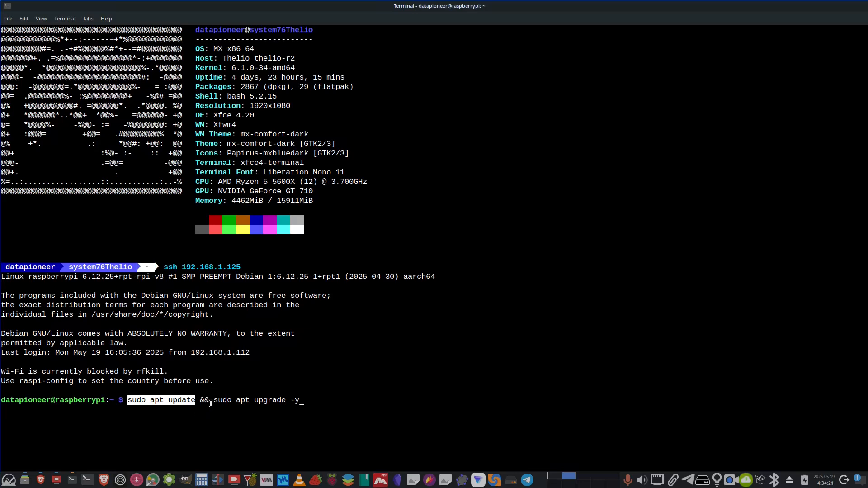
{"action": "left_click_drag", "start_coordinate": [213, 401], "coordinate": [298, 401]}
{"action": "left_click", "coordinate": [274, 413]}
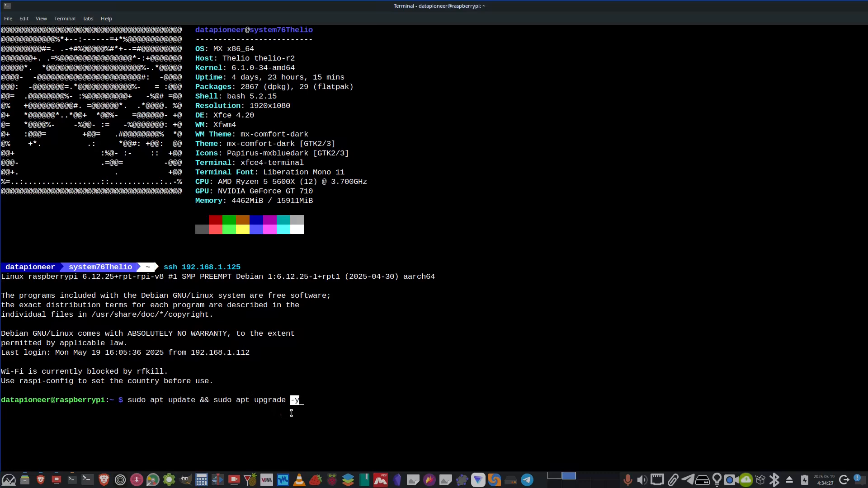
{"action": "left_click", "coordinate": [265, 424]}
{"action": "key", "text": "BackSpace"}
{"action": "key", "text": "BackSpace"}
{"action": "key", "text": "BackSpace"}
{"action": "key", "text": "BackSpace"}
{"action": "key", "text": "BackSpace"}
{"action": "key", "text": "BackSpace"}
{"action": "key", "text": "BackSpace"}
{"action": "key", "text": "BackSpace"}
{"action": "key", "text": "BackSpace"}
{"action": "key", "text": "BackSpace"}
{"action": "key", "text": "BackSpace"}
{"action": "key", "text": "BackSpace"}
{"action": "key", "text": "BackSpace"}
{"action": "key", "text": "BackSpace"}
{"action": "key", "text": "BackSpace"}
{"action": "key", "text": "BackSpace"}
{"action": "key", "text": "BackSpace"}
{"action": "key", "text": "BackSpace"}
{"action": "key", "text": "BackSpace"}
{"action": "key", "text": "BackSpace"}
{"action": "key", "text": "BackSpace"}
{"action": "key", "text": "BackSpace"}
{"action": "key", "text": "BackSpace"}
{"action": "key", "text": "BackSpace"}
{"action": "key", "text": "BackSpace"}
{"action": "key", "text": "BackSpace"}
{"action": "key", "text": "BackSpace"}
{"action": "key", "text": "BackSpace"}
{"action": "key", "text": "BackSpace"}
{"action": "key", "text": "BackSpace"}
{"action": "key", "text": "BackSpace"}
{"action": "key", "text": "BackSpace"}
{"action": "key", "text": "BackSpace"}
{"action": "key", "text": "BackSpace"}
{"action": "key", "text": "BackSpace"}
{"action": "key", "text": "BackSpace"}
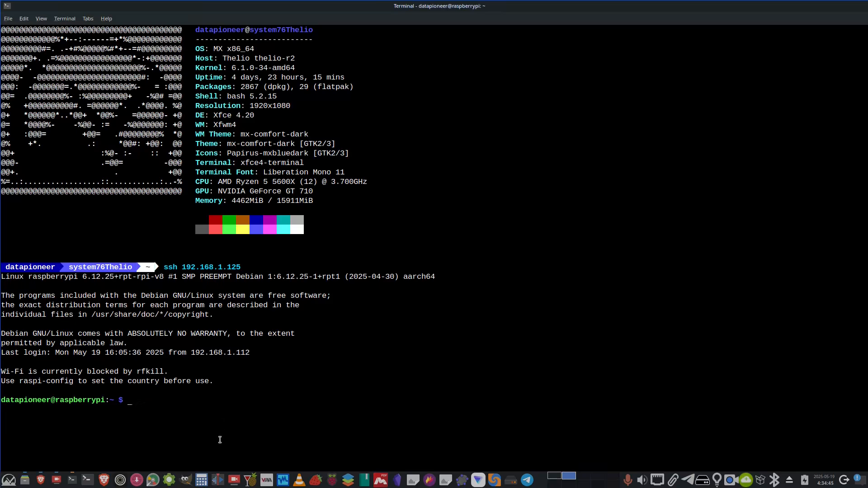
{"action": "key", "text": "alt+Tab"}
{"action": "key", "text": "alt+Tab"}
{"action": "left_click", "coordinate": [43, 481]}
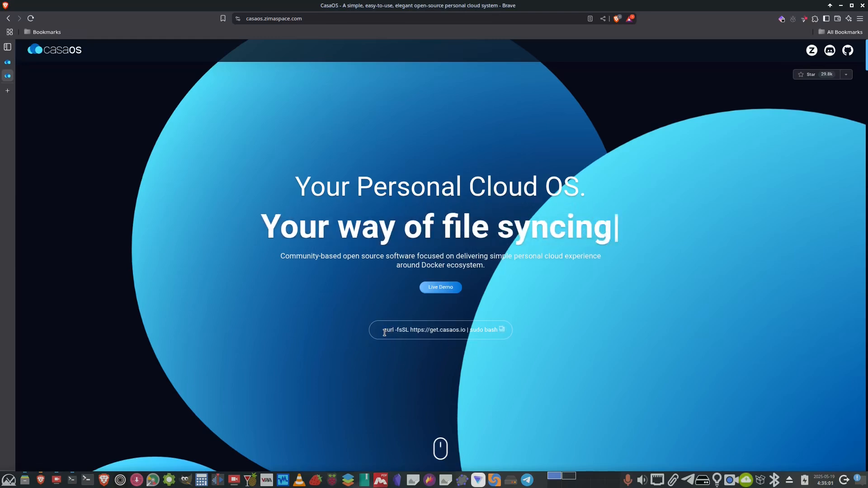
{"action": "left_click_drag", "start_coordinate": [385, 332], "coordinate": [498, 330]}
{"action": "left_click", "coordinate": [462, 366]}
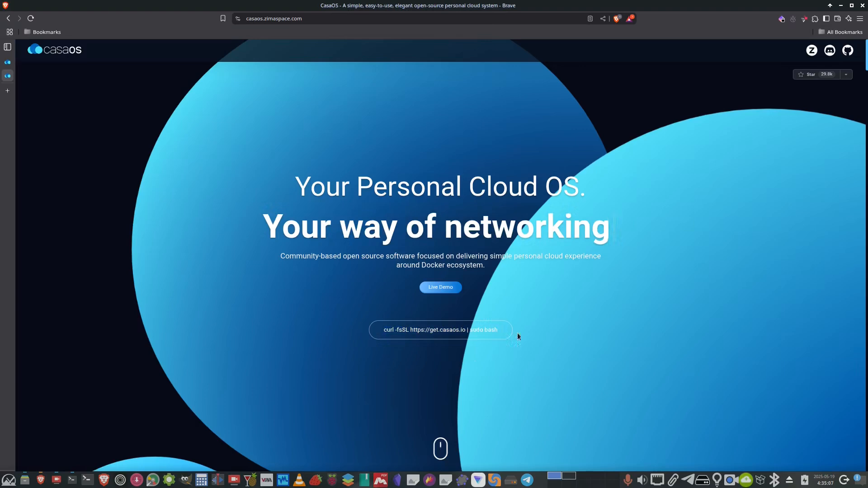
{"action": "mouse_move", "coordinate": [500, 334]}
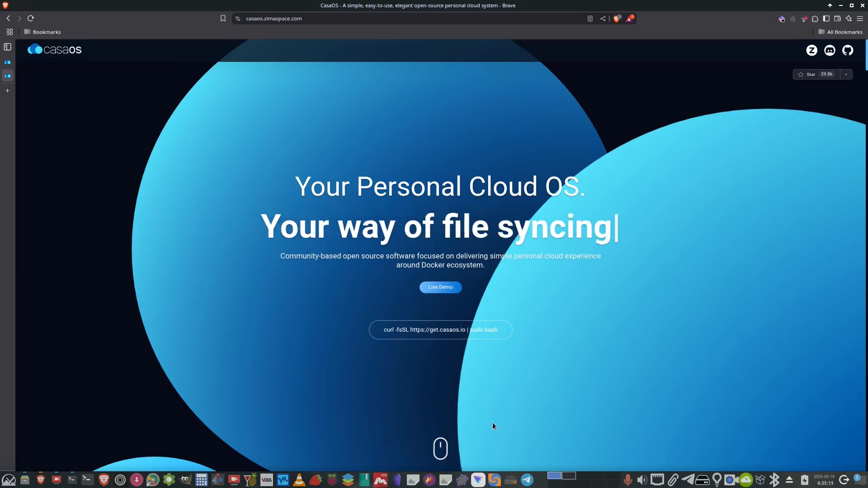
{"action": "left_click", "coordinate": [72, 482]}
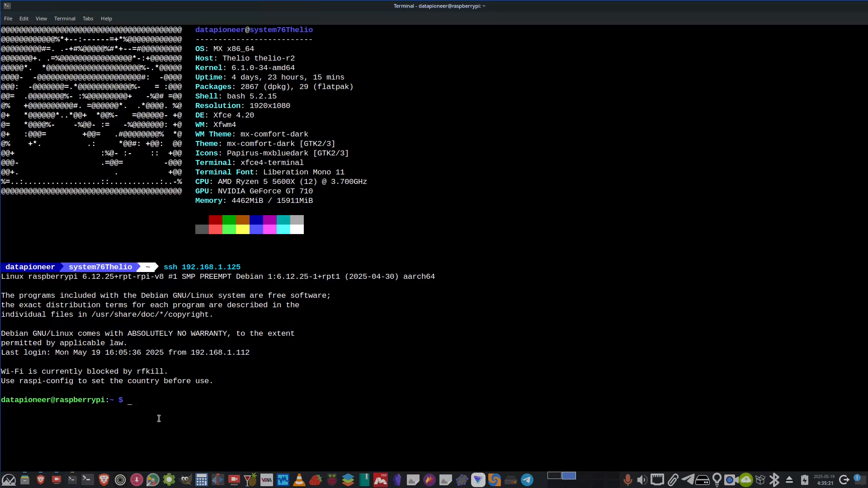
{"action": "key", "text": "ctrl+shift+v"}
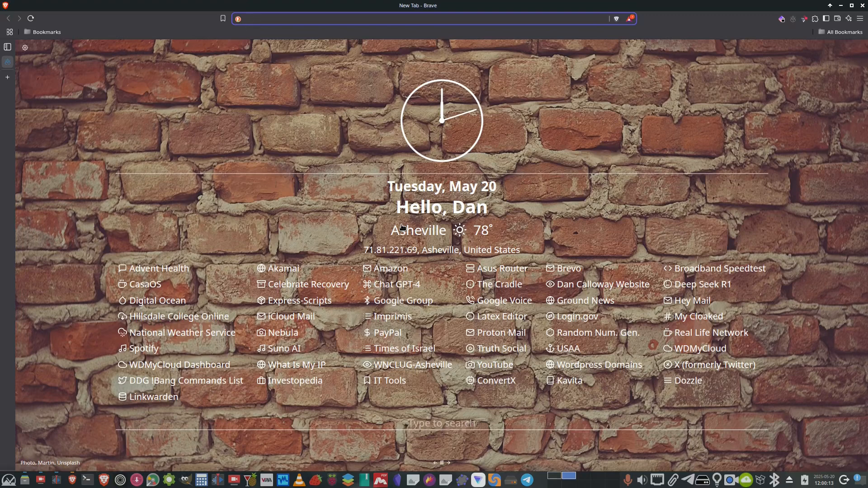
Open the CasaOS dashboard at 192.168.1.125:8800 in the browser.
{"action": "type", "text": "192.1"}
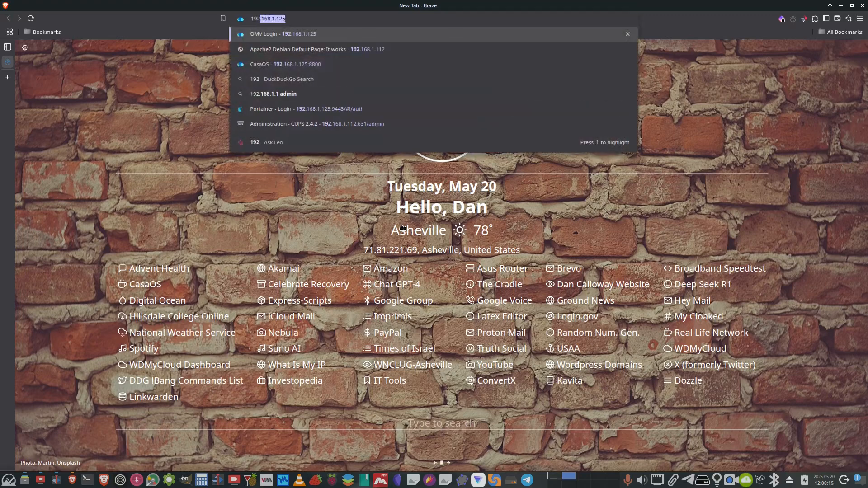
{"action": "type", "text": "68"}
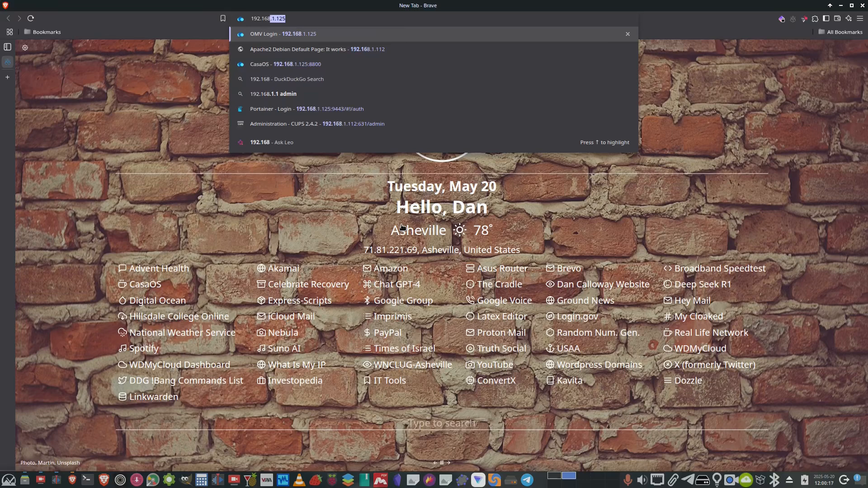
{"action": "type", "text": ".1.125:"}
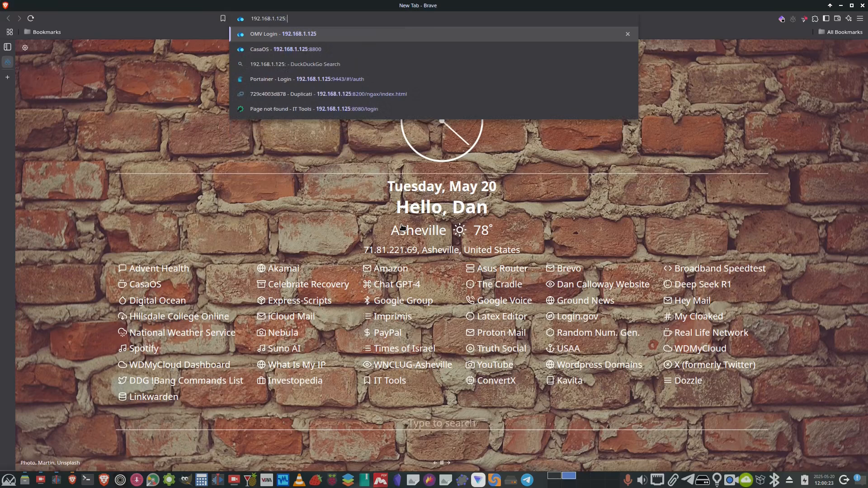
{"action": "type", "text": "88"}
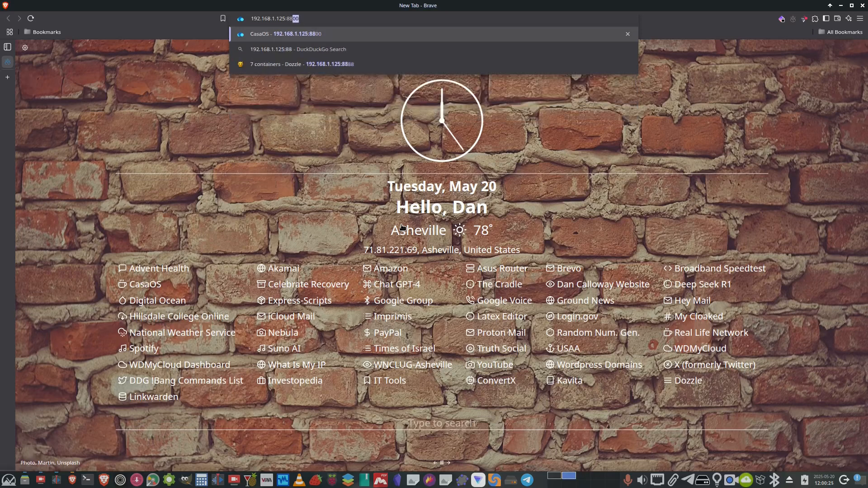
{"action": "type", "text": "00"}
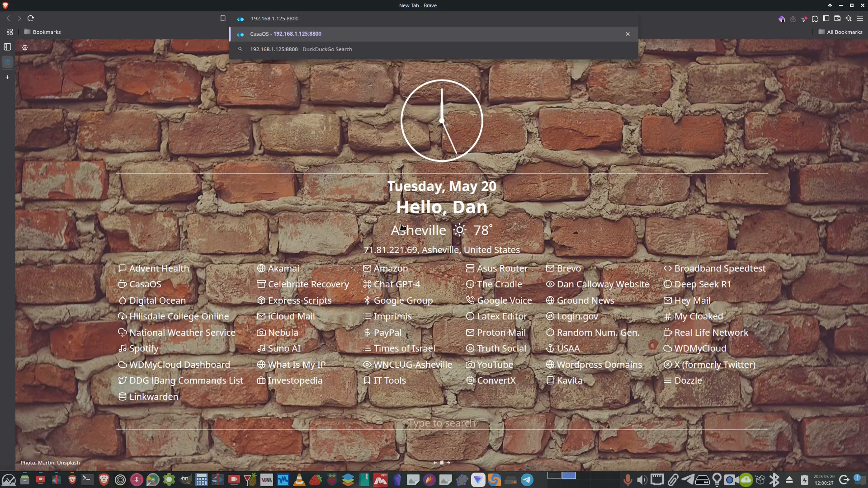
{"action": "key", "text": "Return"}
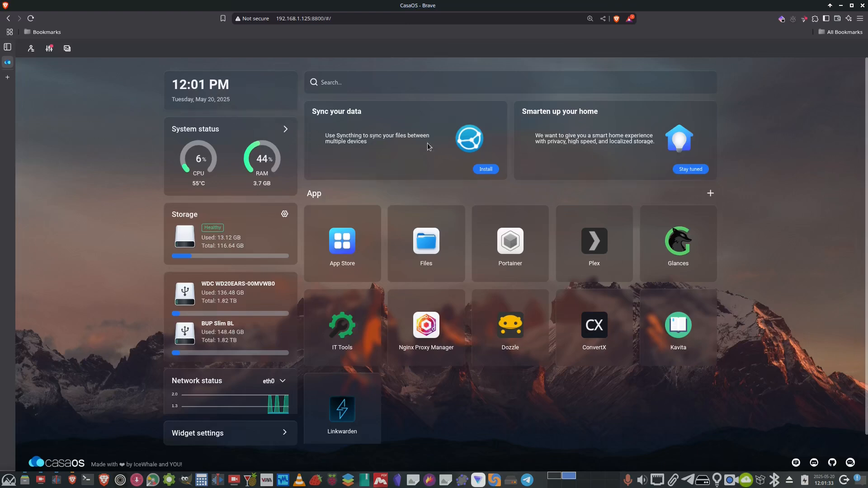
Examine the Storage Manager and its Merge storages dialog, then close both.
{"action": "left_click", "coordinate": [331, 81]}
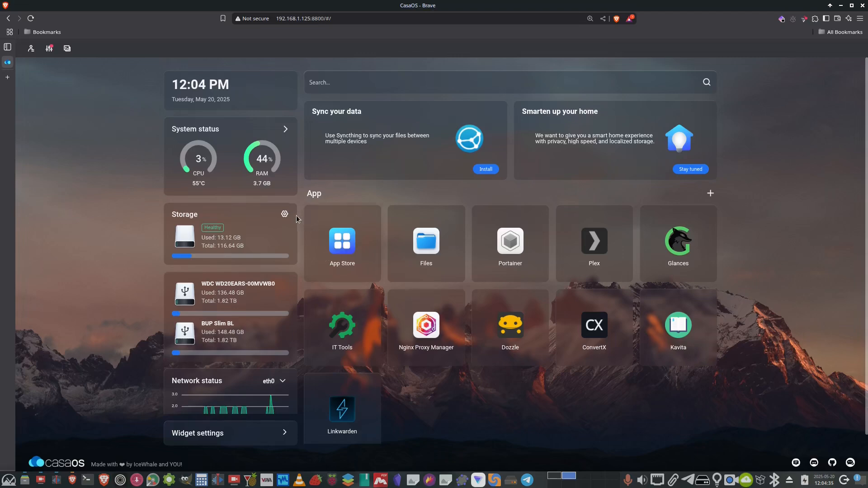
{"action": "left_click", "coordinate": [284, 215]}
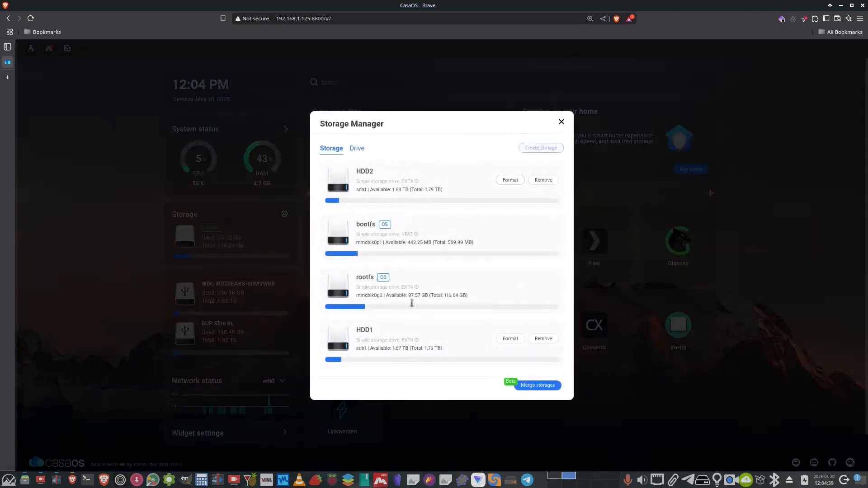
{"action": "left_click", "coordinate": [527, 387]}
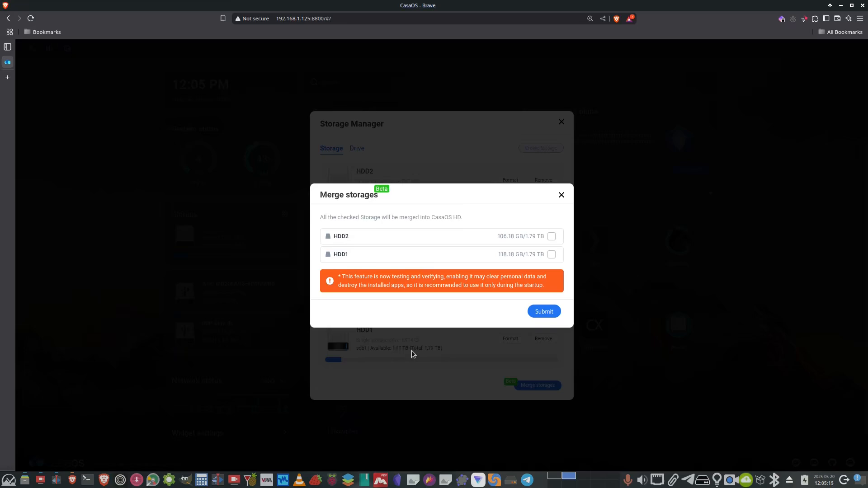
{"action": "left_click", "coordinate": [561, 195]}
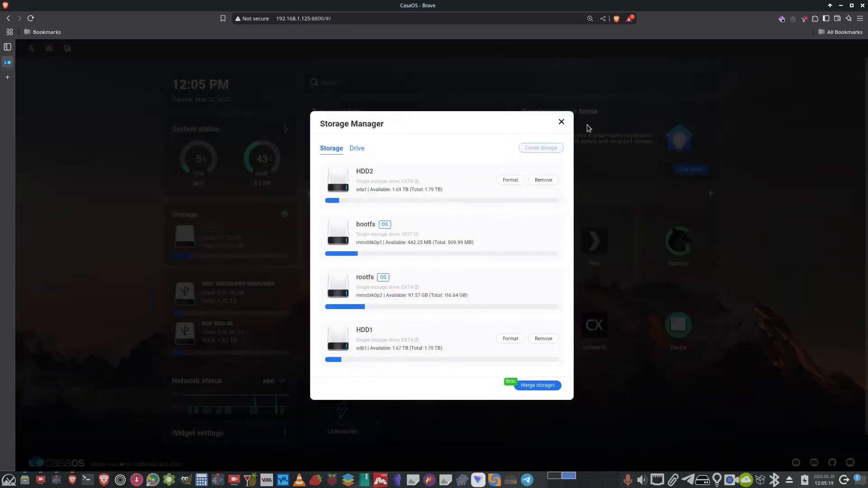
{"action": "left_click", "coordinate": [561, 122]}
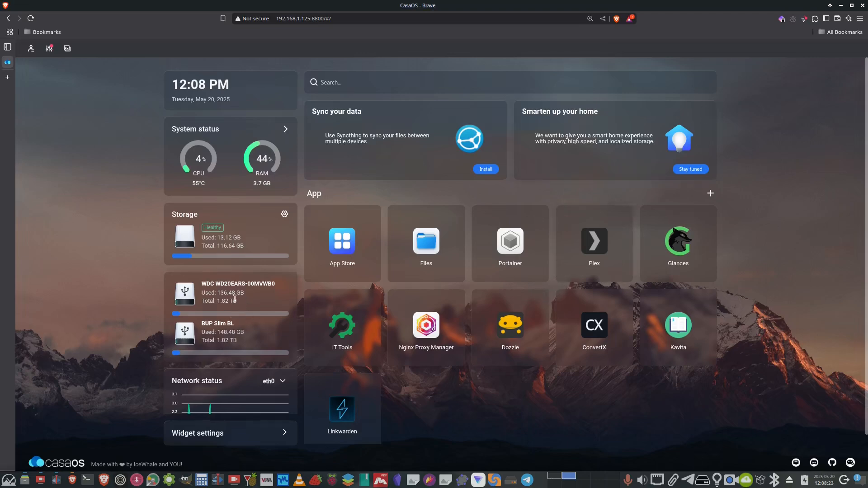
Open the Files app and browse the HDD1 and HDD2 locations.
{"action": "left_click", "coordinate": [428, 251]}
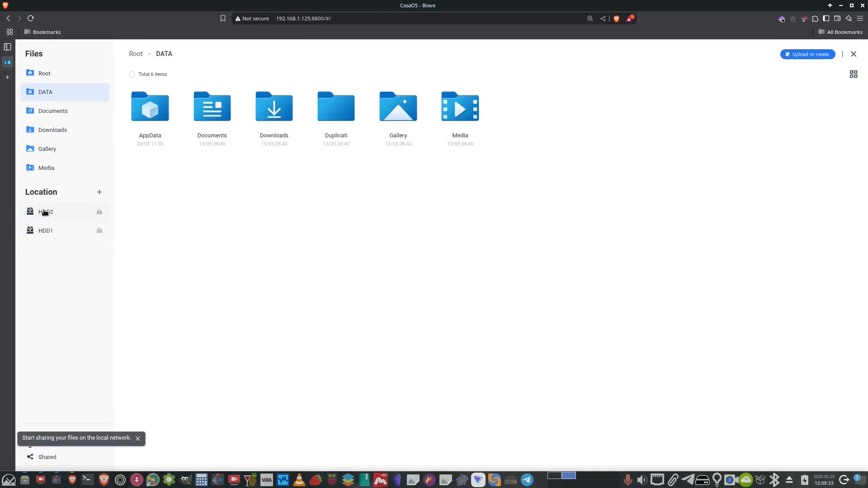
{"action": "left_click", "coordinate": [41, 233]}
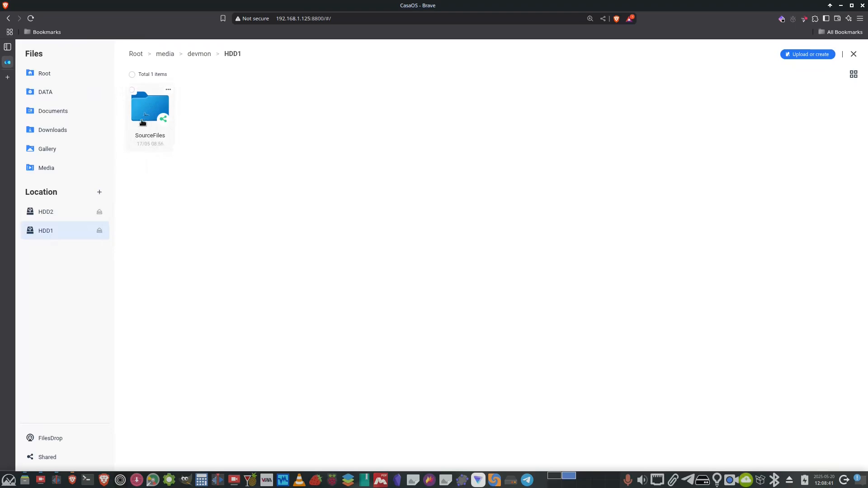
{"action": "left_click", "coordinate": [38, 211]}
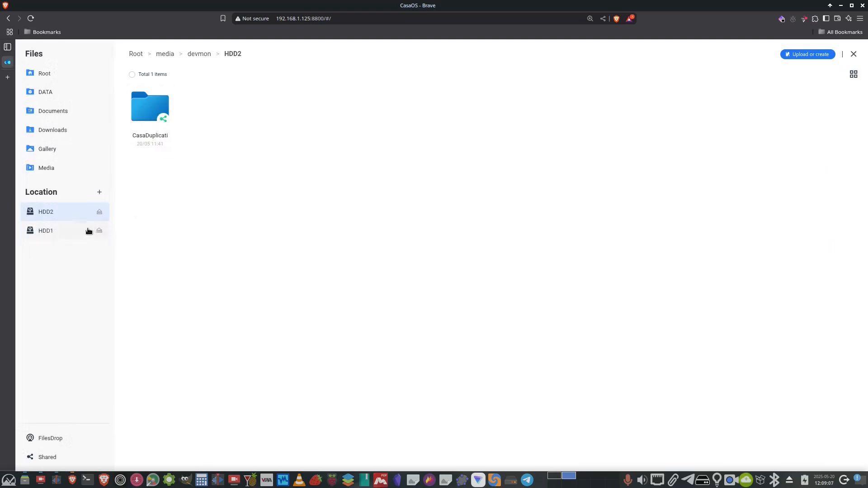
{"action": "left_click", "coordinate": [50, 231]}
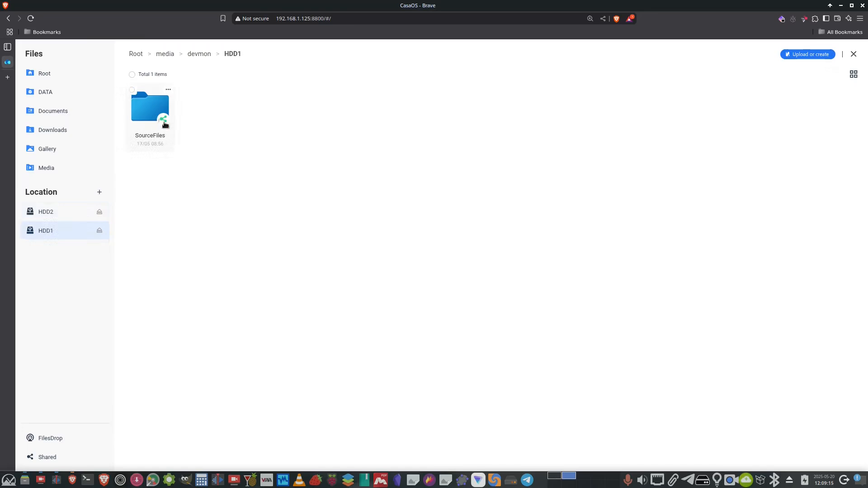
Create a new folder named TestFolder on HDD1.
{"action": "right_click", "coordinate": [289, 136]}
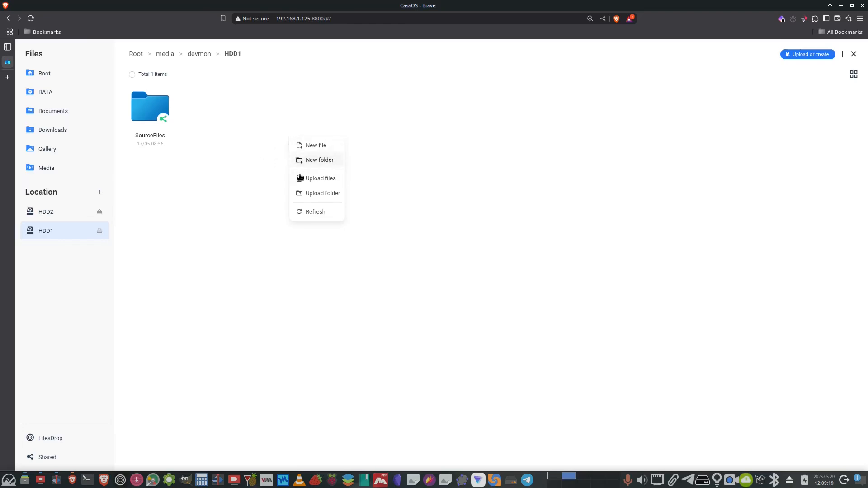
{"action": "left_click", "coordinate": [316, 163]}
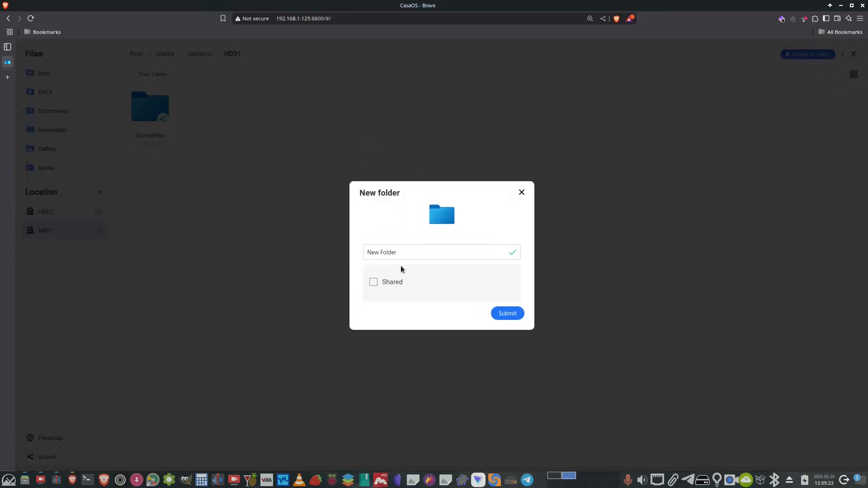
{"action": "left_click_drag", "start_coordinate": [409, 251], "coordinate": [341, 242]}
{"action": "type", "text": "TestFolder"}
{"action": "left_click", "coordinate": [502, 316]}
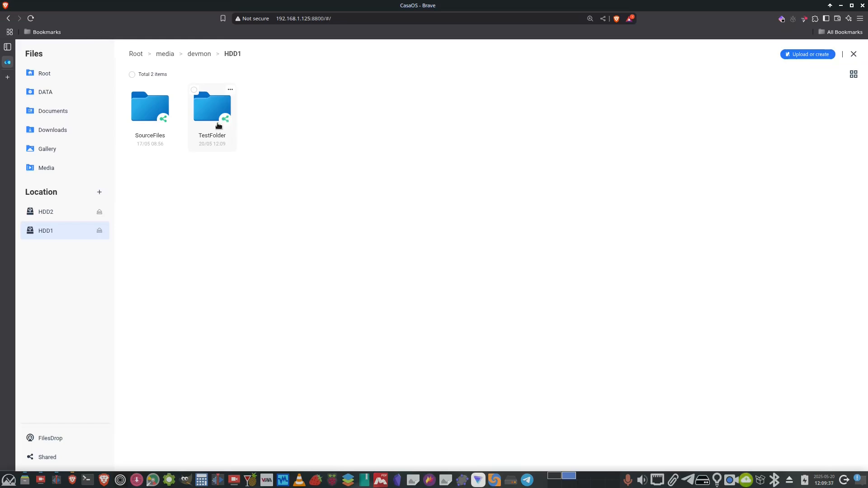
Stop sharing TestFolder and confirm.
{"action": "left_click", "coordinate": [230, 92]}
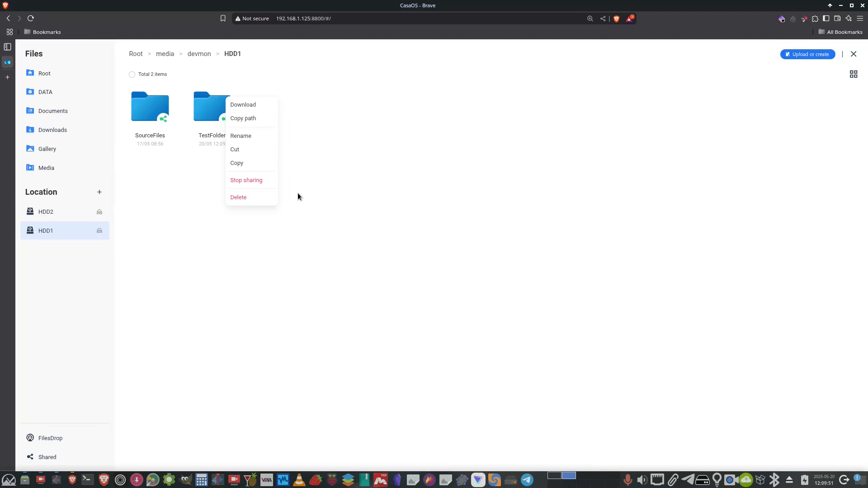
{"action": "left_click", "coordinate": [372, 158]}
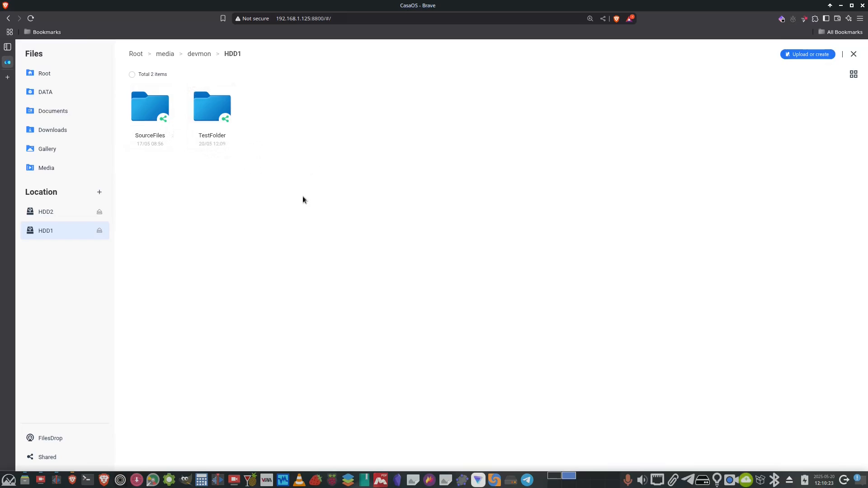
{"action": "left_click", "coordinate": [230, 89]}
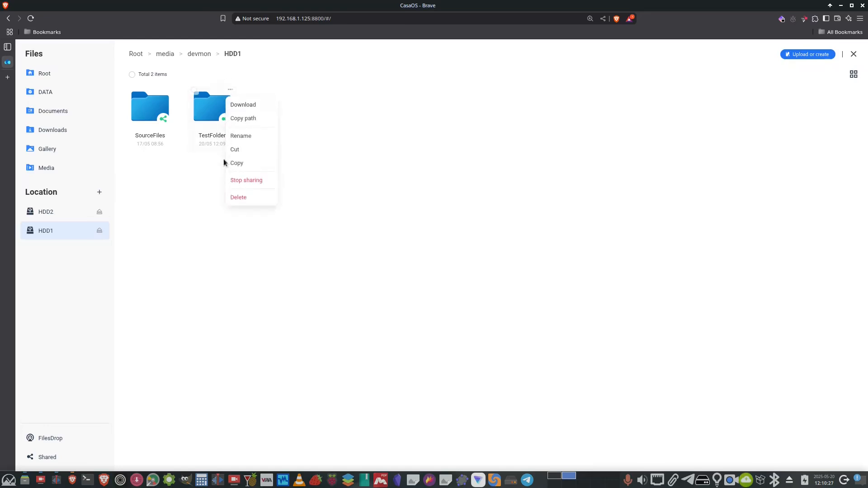
{"action": "left_click", "coordinate": [242, 197]}
{"action": "left_click", "coordinate": [247, 181]}
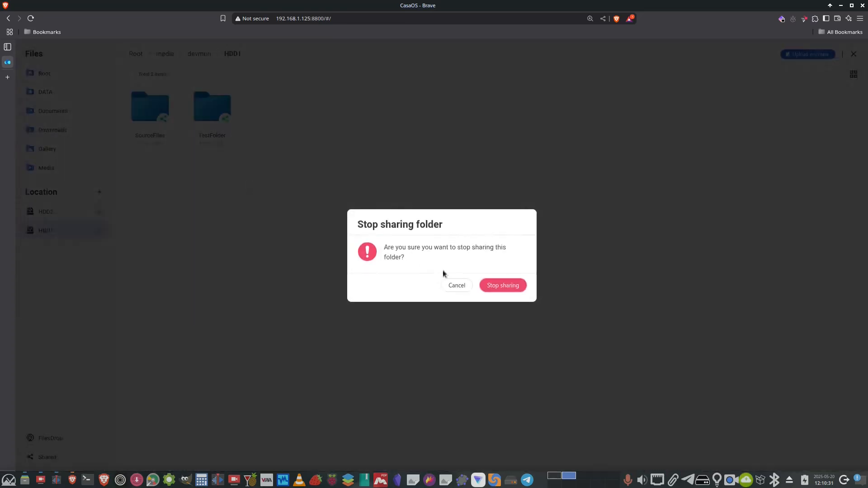
{"action": "left_click", "coordinate": [501, 285]}
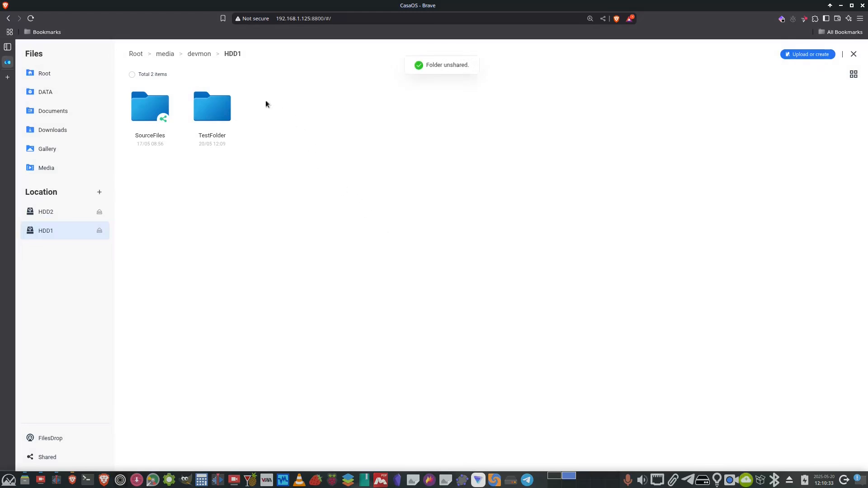
Delete TestFolder from HDD1.
{"action": "right_click", "coordinate": [227, 97]}
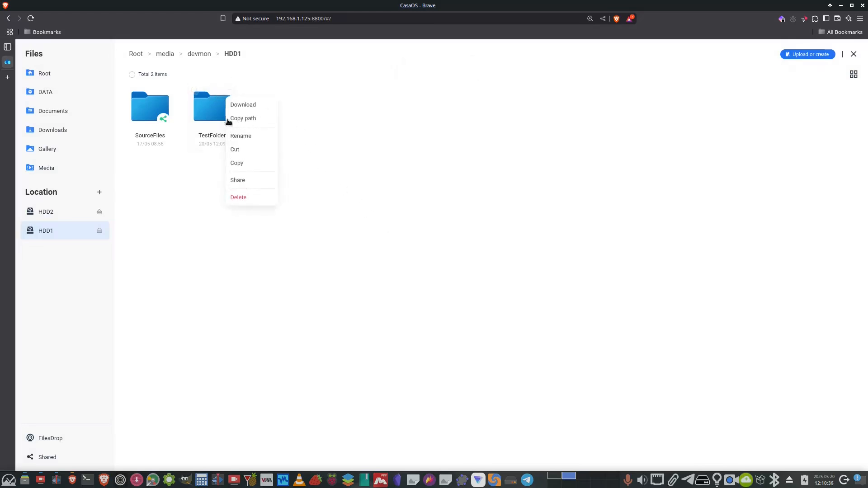
{"action": "left_click", "coordinate": [236, 198]}
{"action": "left_click", "coordinate": [239, 199]}
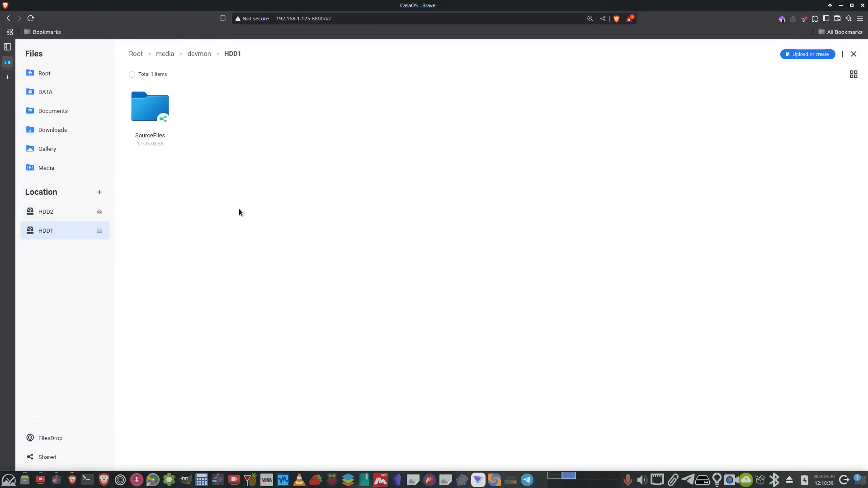
Open the SourceFiles folder on HDD1.
{"action": "left_click", "coordinate": [140, 105]}
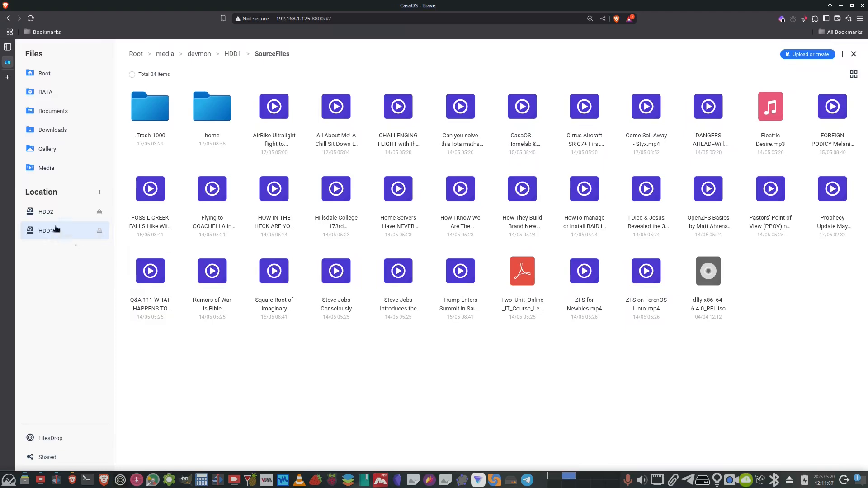
Open the CasaDuplicati folder on HDD2 to view its contents.
{"action": "left_click", "coordinate": [41, 211]}
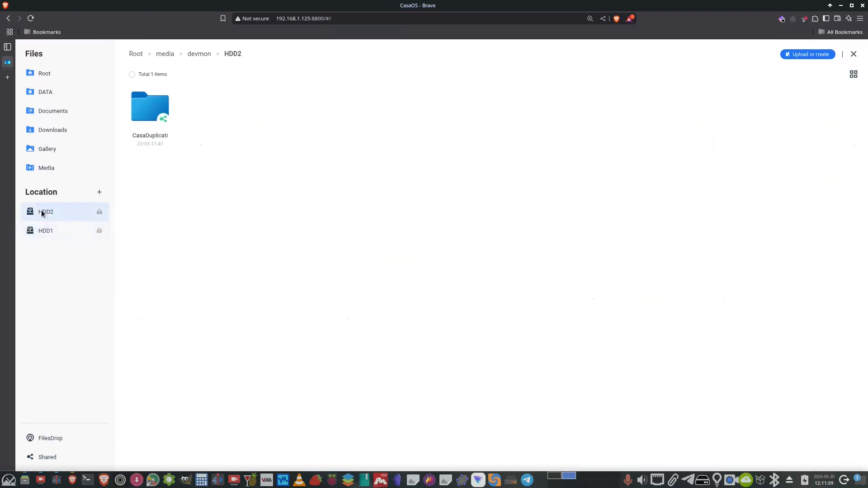
{"action": "left_click", "coordinate": [144, 111]}
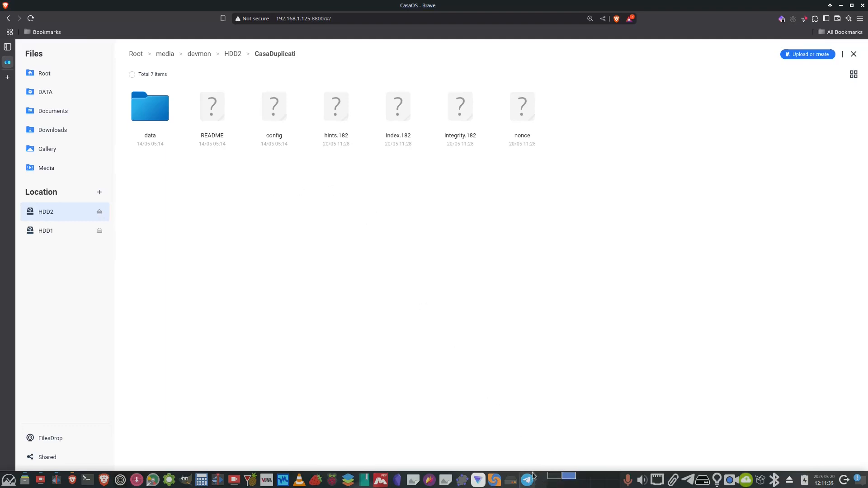
Return to the SourceFiles folder on HDD1 to view its files.
{"action": "mouse_move", "coordinate": [514, 483]}
{"action": "left_click", "coordinate": [42, 235]}
{"action": "left_click", "coordinate": [151, 120]}
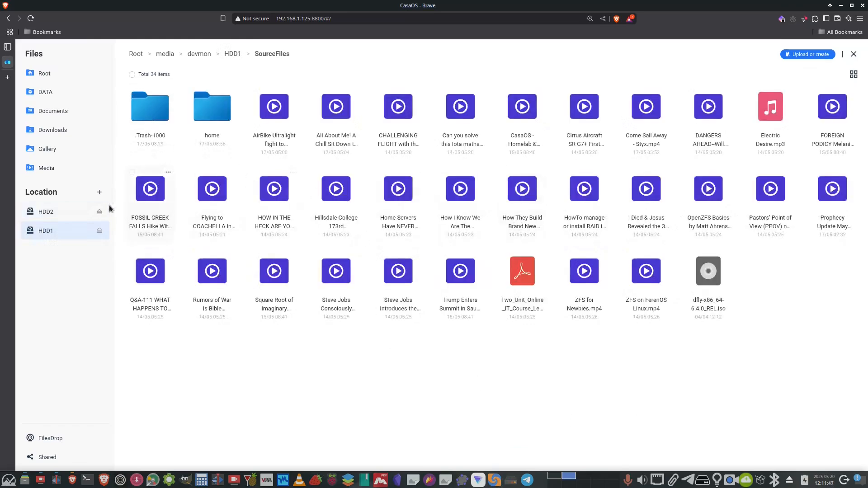
Reopen the CasaDuplicati folder on HDD2, then switch back to the HDD1 location.
{"action": "left_click", "coordinate": [55, 213]}
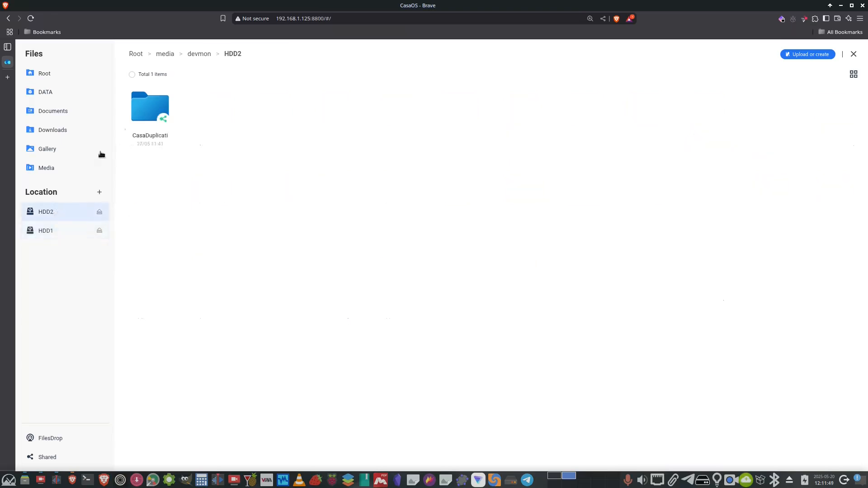
{"action": "left_click", "coordinate": [143, 114]}
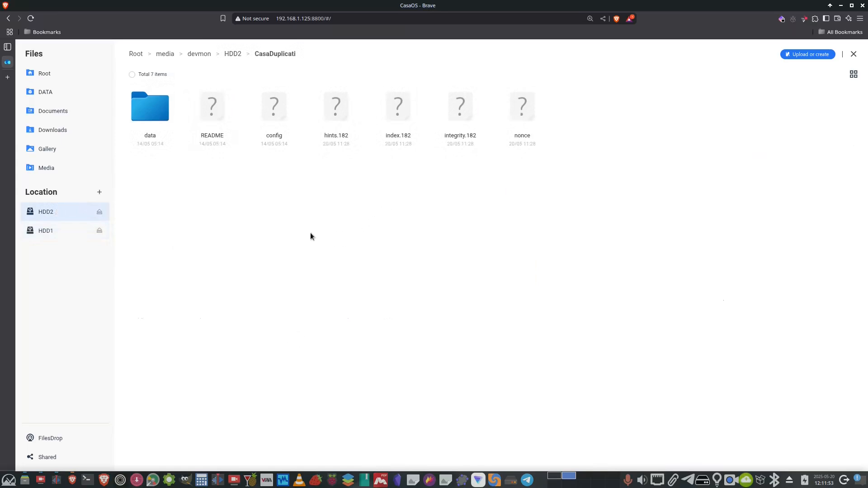
{"action": "left_click", "coordinate": [54, 233]}
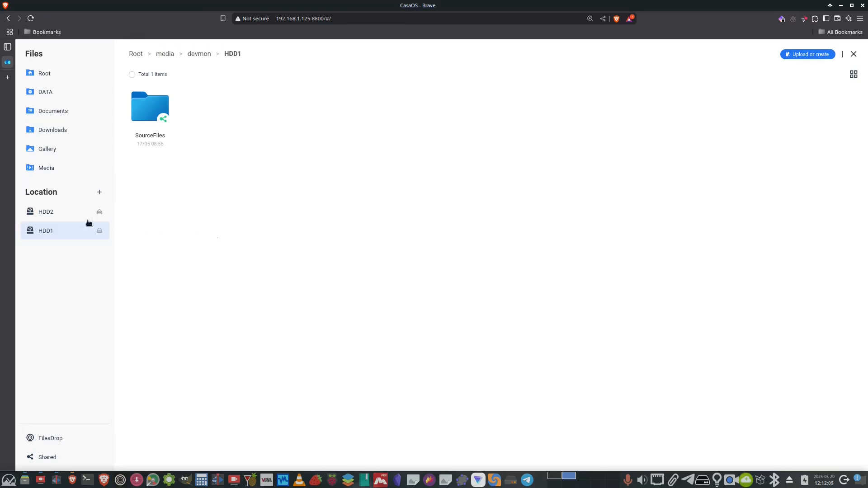
Switch to the HDD2 location and close the file manager to return to the dashboard.
{"action": "left_click", "coordinate": [45, 211]}
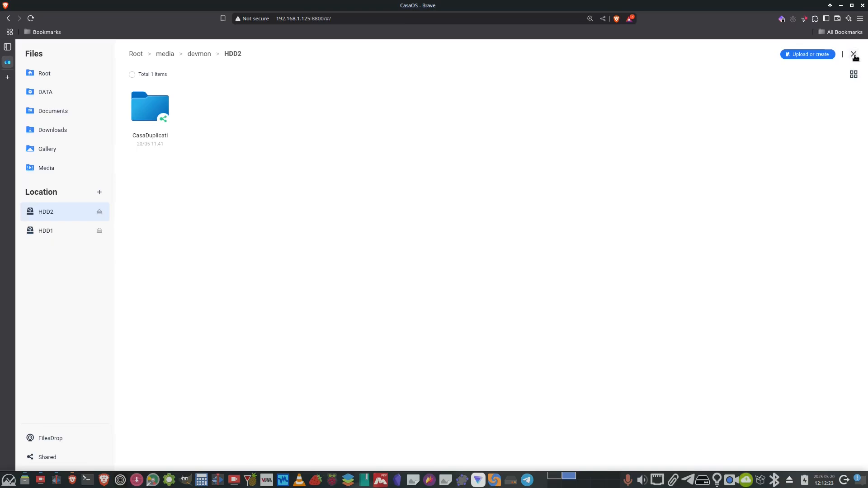
{"action": "left_click", "coordinate": [854, 54]}
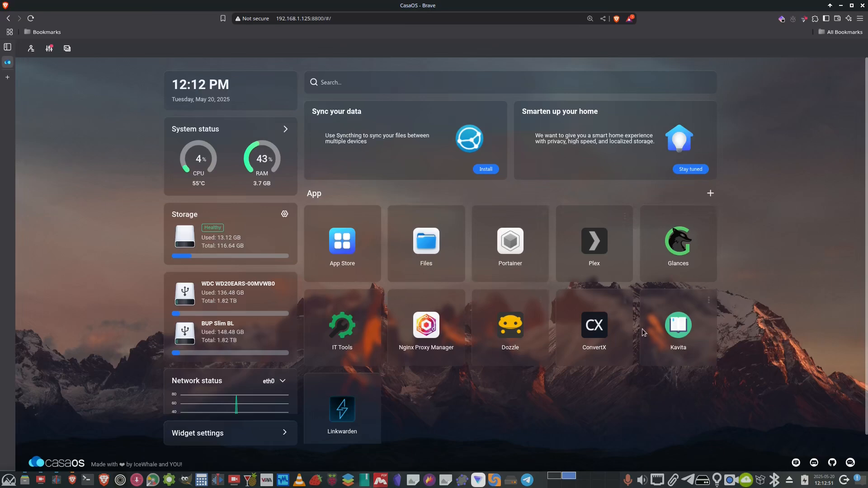
Open the App Store, browse the available apps, and inspect the custom install form before closing it.
{"action": "left_click", "coordinate": [342, 241]}
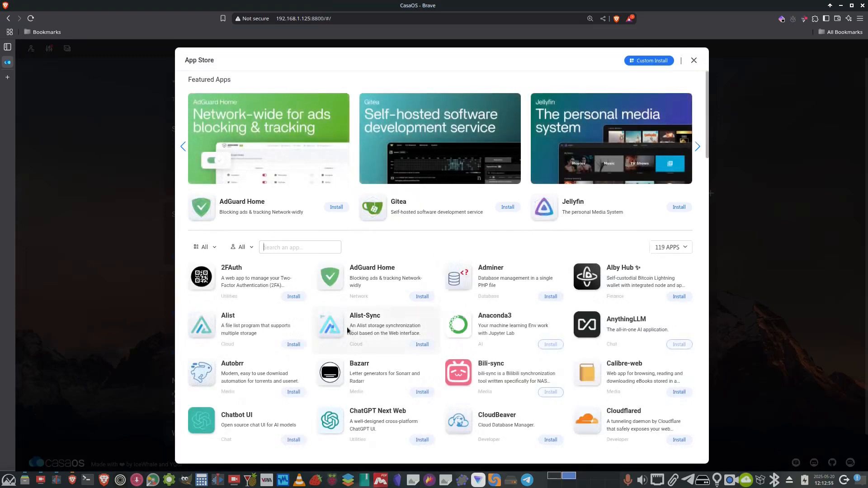
{"action": "scroll", "coordinate": [353, 321], "scroll_direction": "down", "scroll_amount": 6}
{"action": "scroll", "coordinate": [360, 316], "scroll_direction": "down", "scroll_amount": 12}
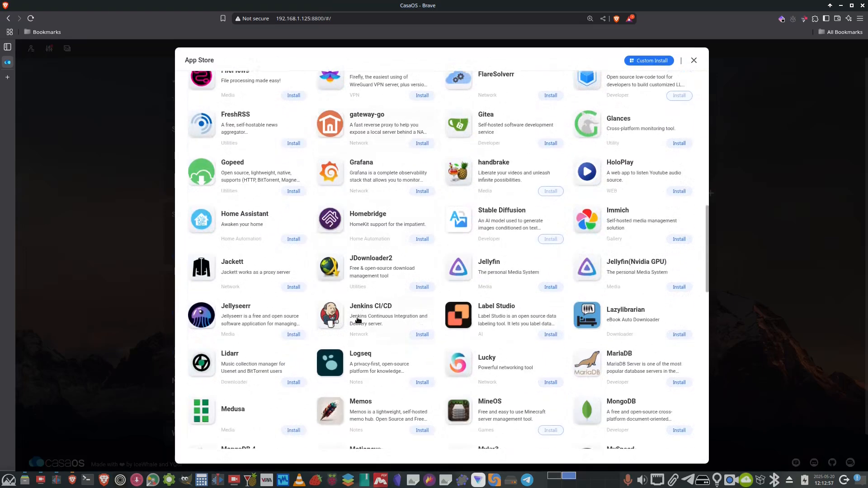
{"action": "scroll", "coordinate": [352, 329], "scroll_direction": "down", "scroll_amount": 9}
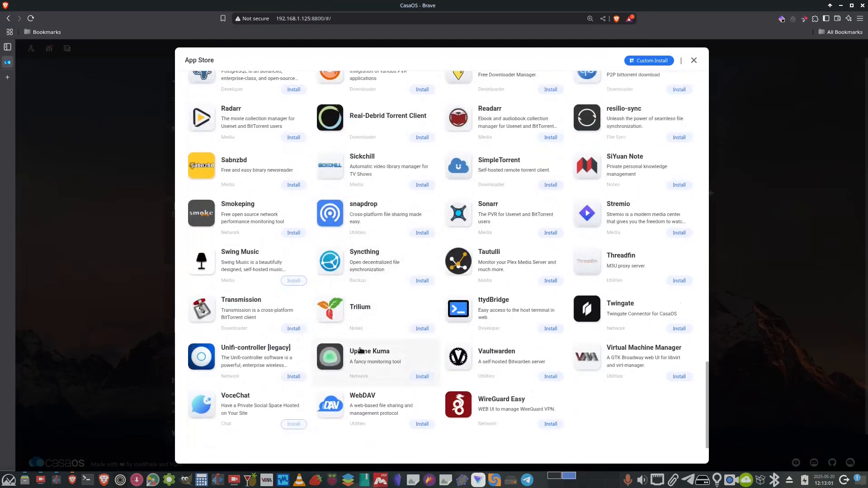
{"action": "scroll", "coordinate": [353, 357], "scroll_direction": "up", "scroll_amount": 8}
{"action": "scroll", "coordinate": [353, 364], "scroll_direction": "up", "scroll_amount": 18}
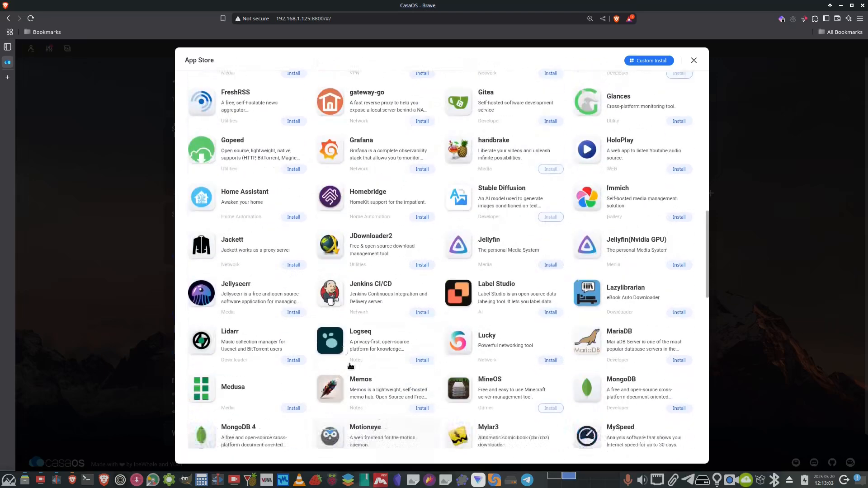
{"action": "scroll", "coordinate": [344, 363], "scroll_direction": "up", "scroll_amount": 2}
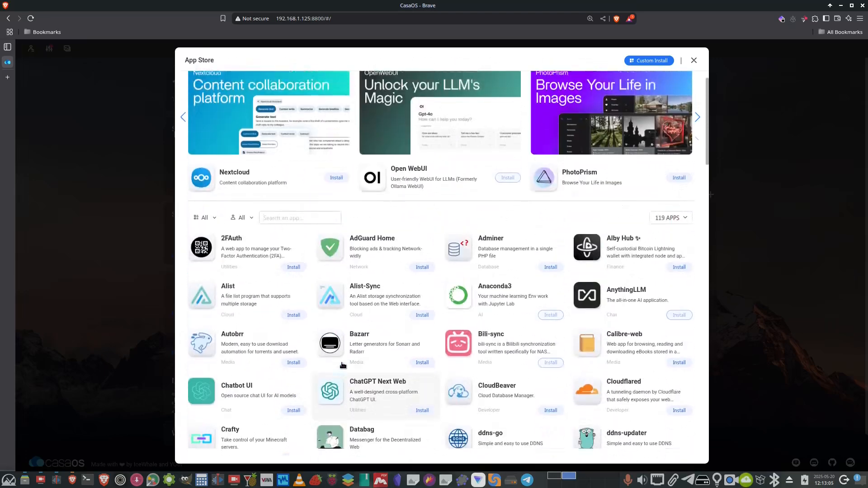
{"action": "scroll", "coordinate": [414, 339], "scroll_direction": "down", "scroll_amount": 5}
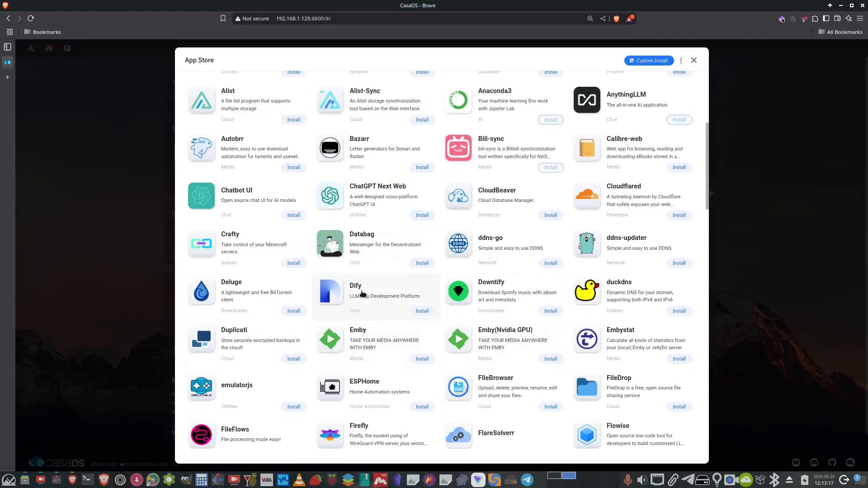
{"action": "left_click", "coordinate": [653, 63]}
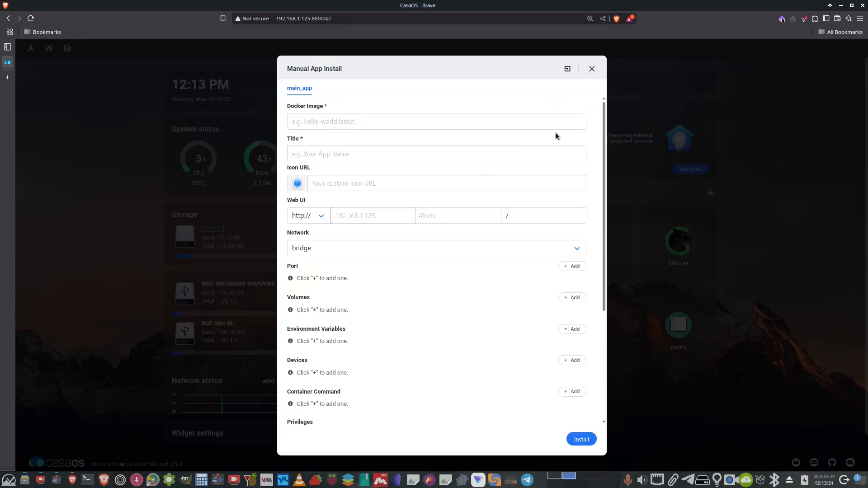
{"action": "left_click", "coordinate": [595, 71]}
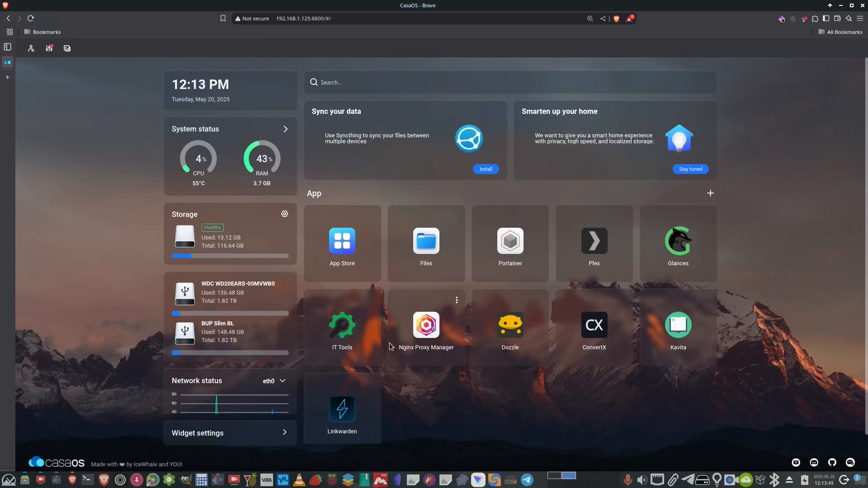
Search the App Store for syncthin and install the Syncthing app.
{"action": "left_click", "coordinate": [345, 243]}
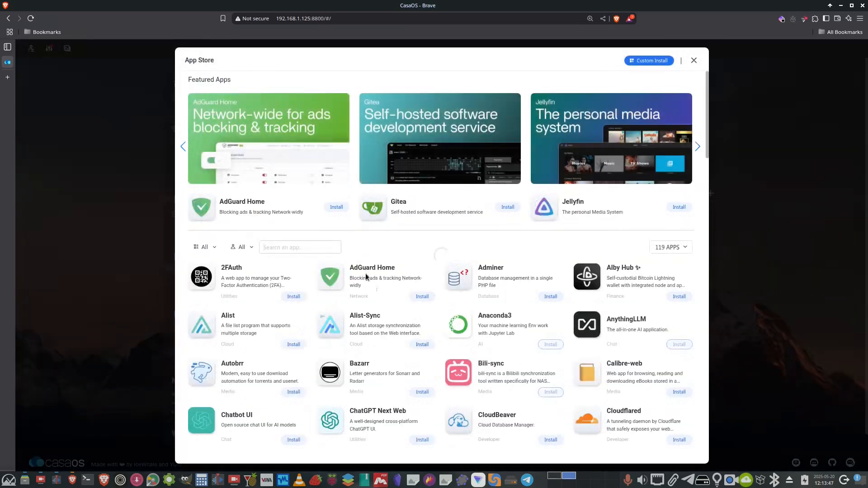
{"action": "scroll", "coordinate": [412, 320], "scroll_direction": "down", "scroll_amount": 4}
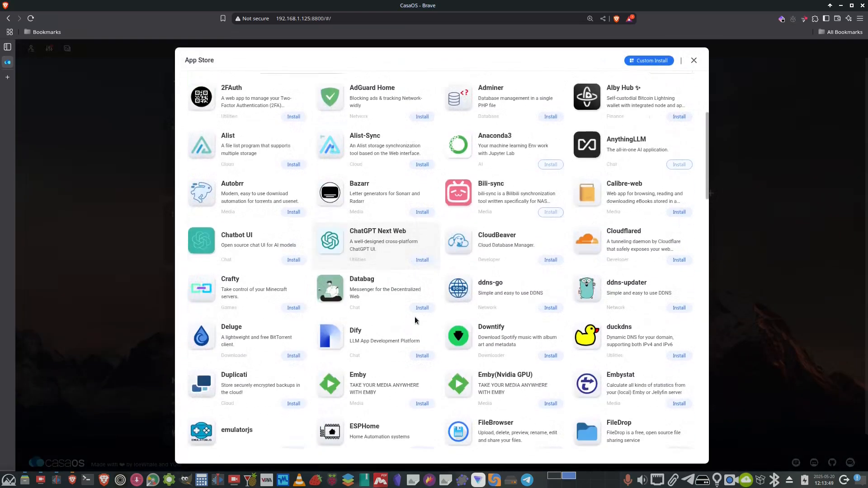
{"action": "scroll", "coordinate": [418, 317], "scroll_direction": "down", "scroll_amount": 3}
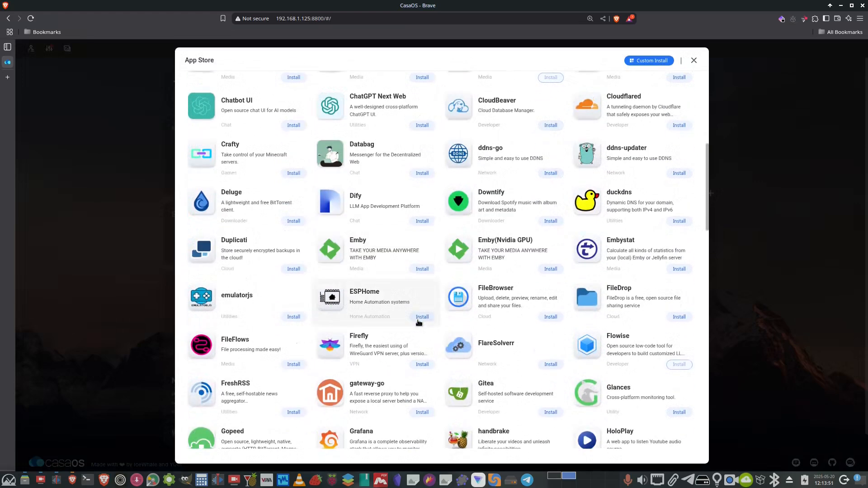
{"action": "scroll", "coordinate": [416, 325], "scroll_direction": "down", "scroll_amount": 2}
{"action": "scroll", "coordinate": [413, 327], "scroll_direction": "down", "scroll_amount": 5}
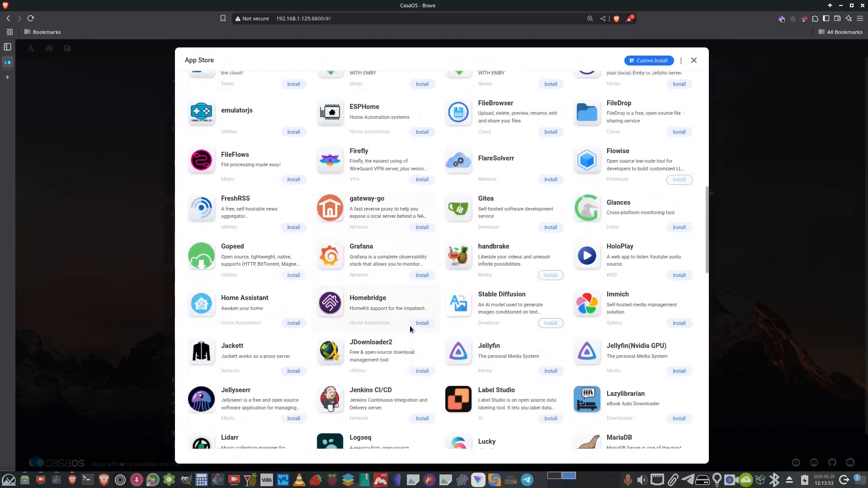
{"action": "scroll", "coordinate": [407, 334], "scroll_direction": "up", "scroll_amount": 12}
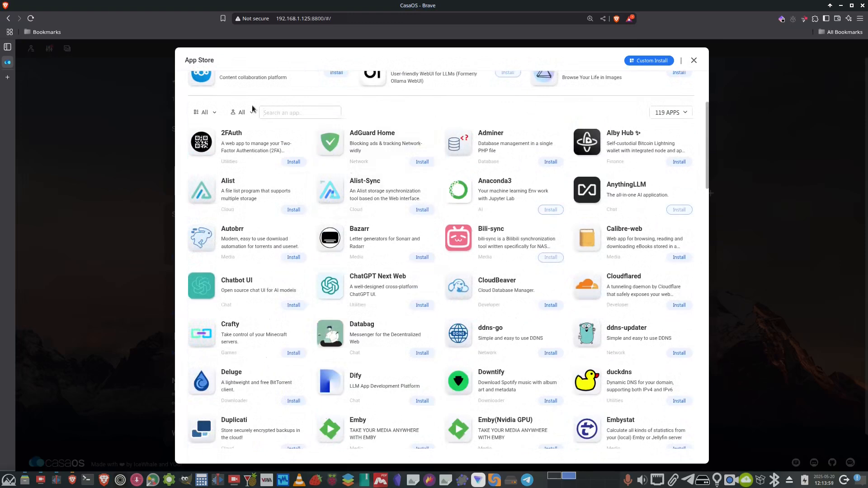
{"action": "type", "text": "synt"}
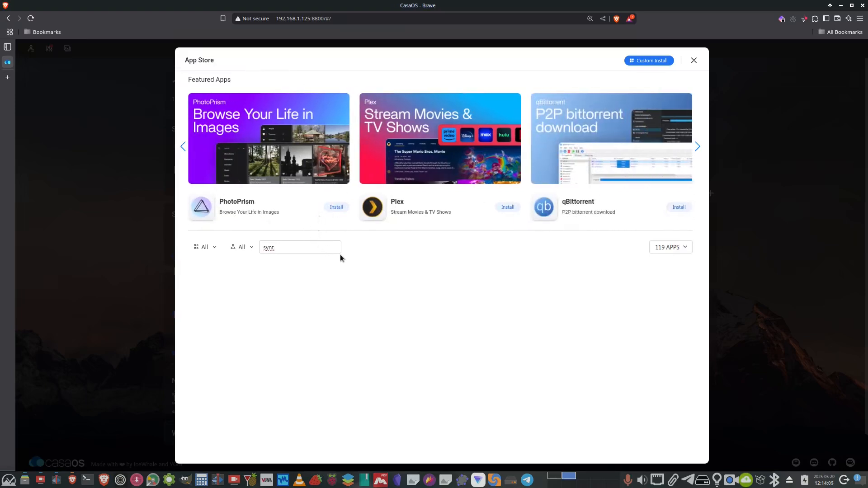
{"action": "key", "text": "BackSpace"}
{"action": "type", "text": "cthin"}
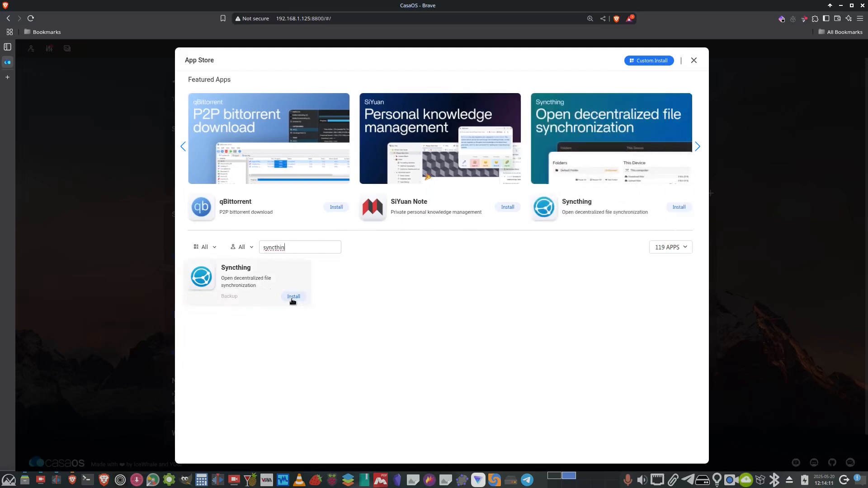
{"action": "left_click", "coordinate": [294, 297]}
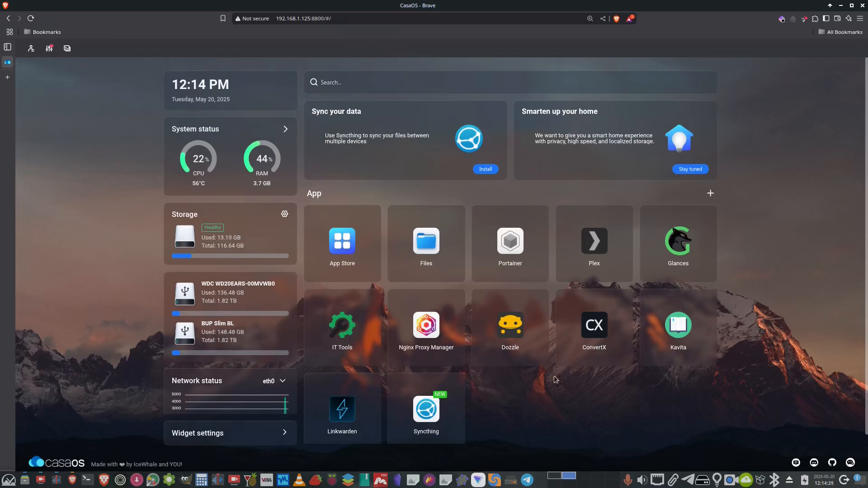
Open the Syncthing app's settings and review its ports, volumes and environment variables.
{"action": "scroll", "coordinate": [554, 376], "scroll_direction": "down", "scroll_amount": 1}
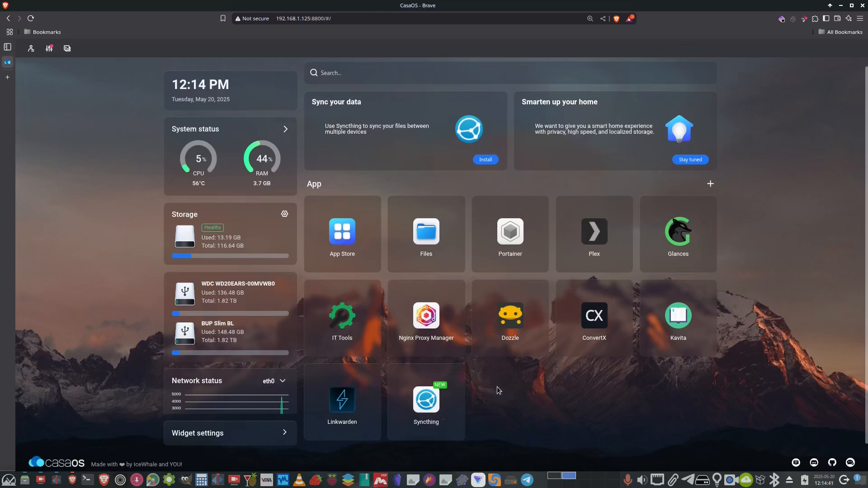
{"action": "mouse_move", "coordinate": [436, 399]}
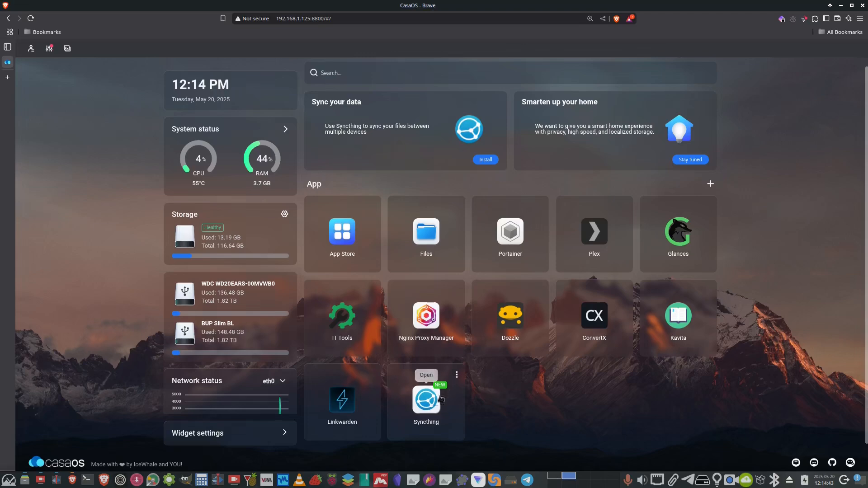
{"action": "left_click", "coordinate": [456, 375]}
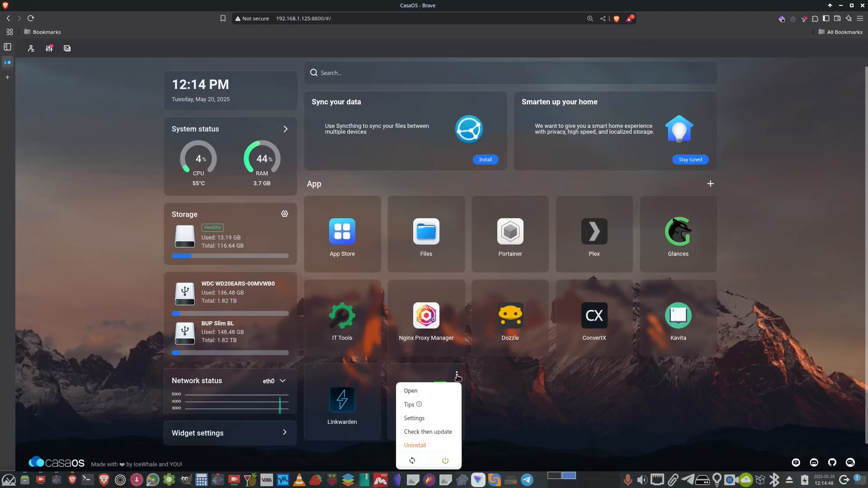
{"action": "left_click", "coordinate": [417, 420]}
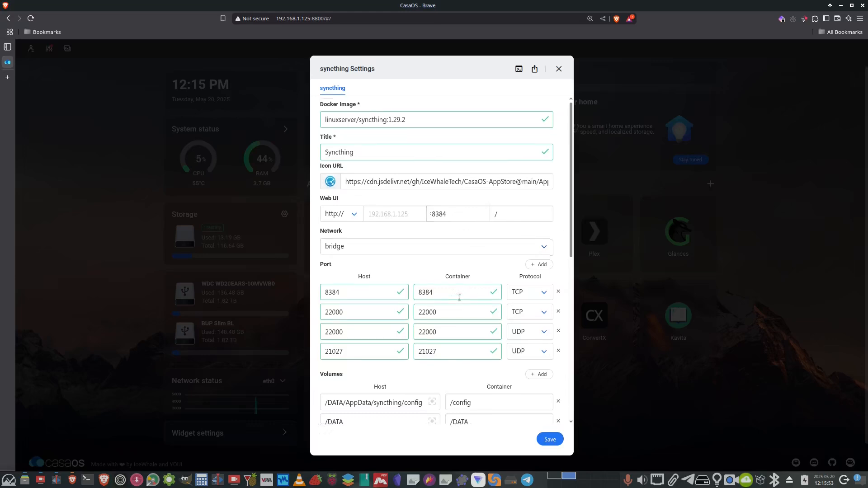
{"action": "scroll", "coordinate": [459, 295], "scroll_direction": "down", "scroll_amount": 3}
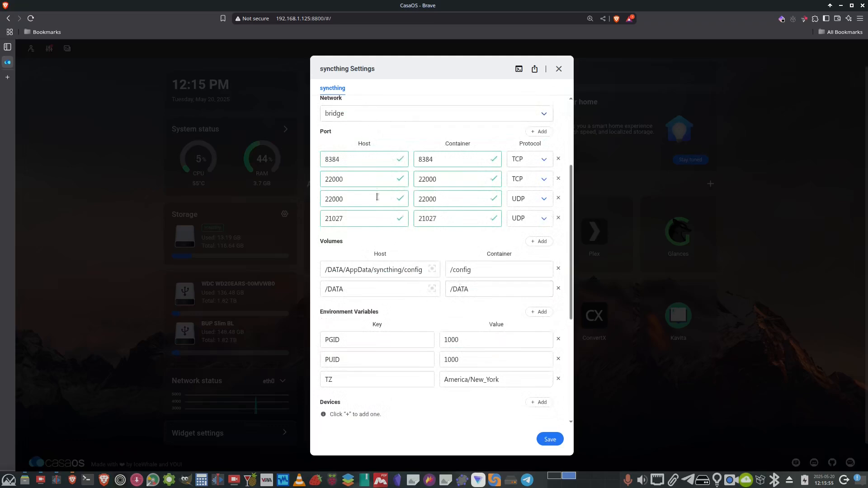
{"action": "scroll", "coordinate": [396, 263], "scroll_direction": "down", "scroll_amount": 1}
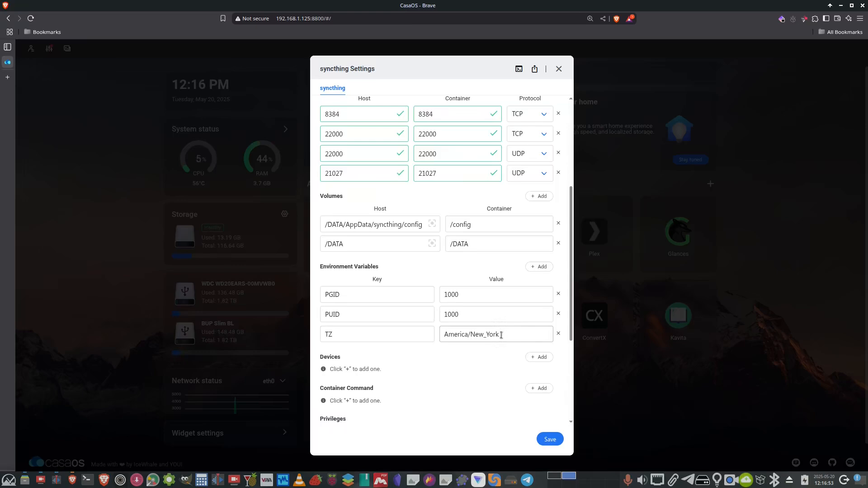
{"action": "scroll", "coordinate": [493, 343], "scroll_direction": "down", "scroll_amount": 4}
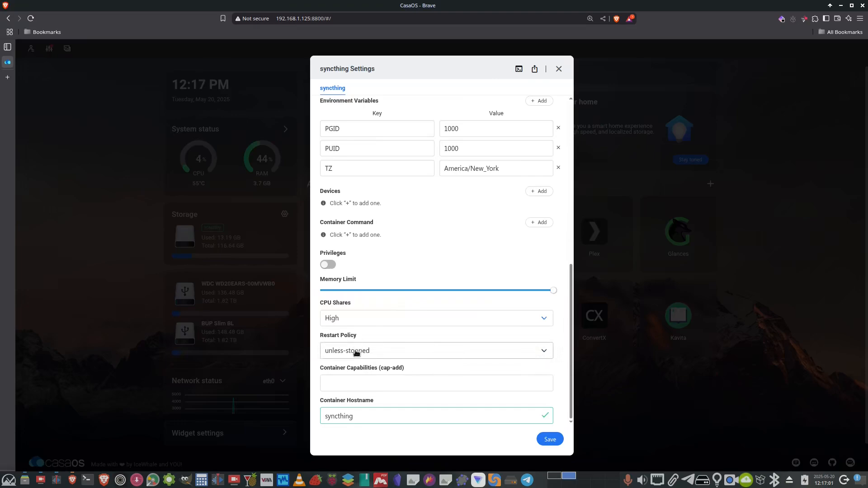
Set Syncthing's restart policy to unless-stopped and save the settings.
{"action": "left_click", "coordinate": [437, 351]}
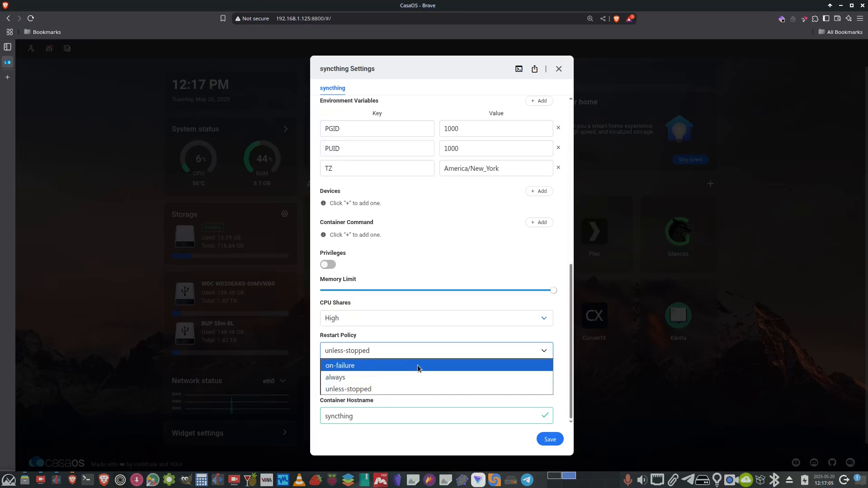
{"action": "left_click", "coordinate": [401, 387]}
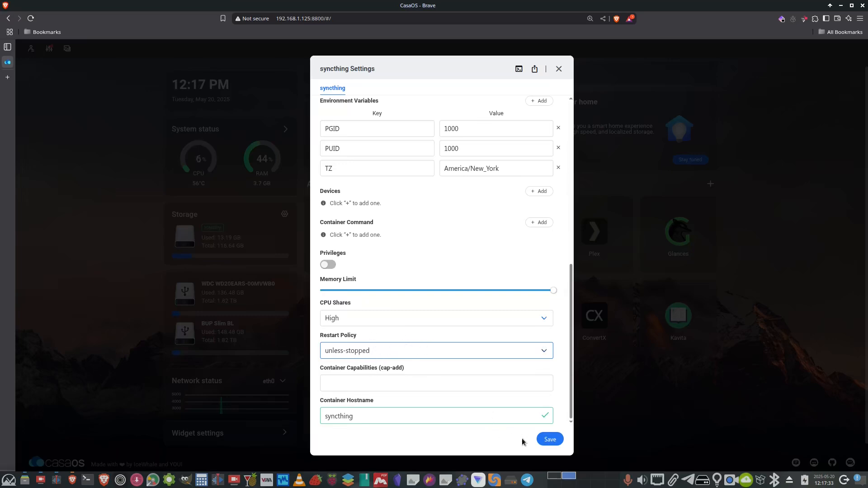
{"action": "left_click", "coordinate": [549, 440]}
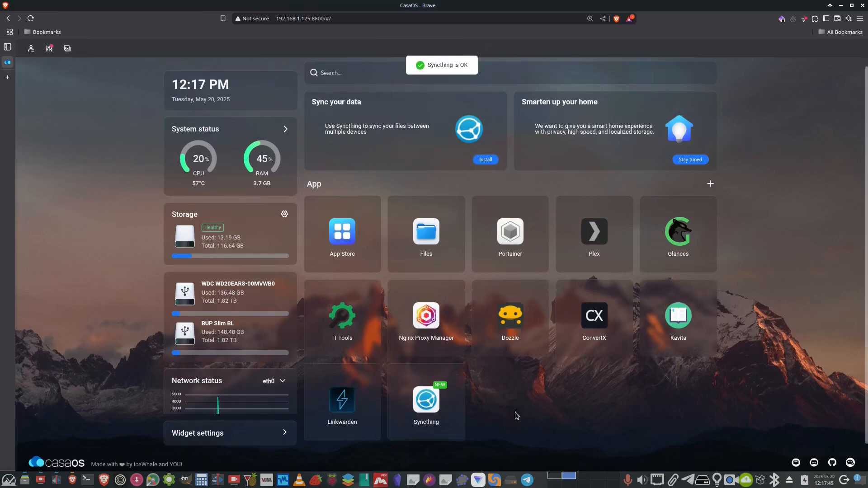
Open Syncthing's web interface in a new tab, check its address and port, and close the tab.
{"action": "left_click", "coordinate": [426, 402]}
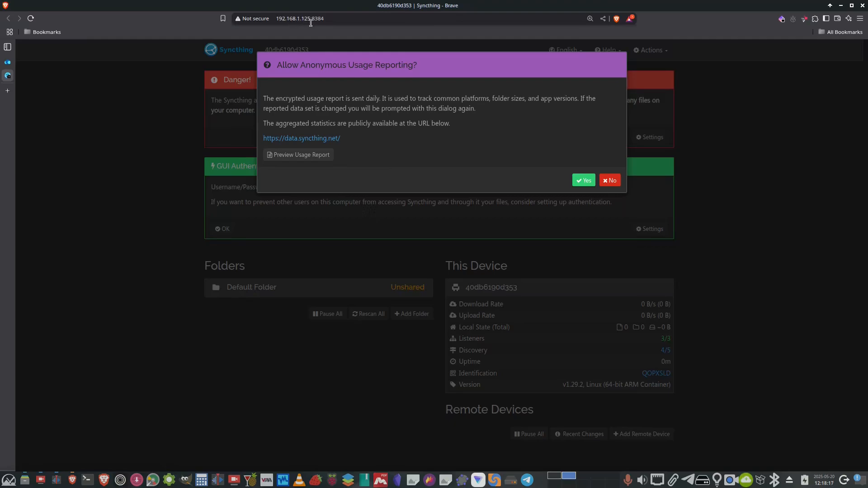
{"action": "left_click_drag", "start_coordinate": [329, 20], "coordinate": [311, 15]}
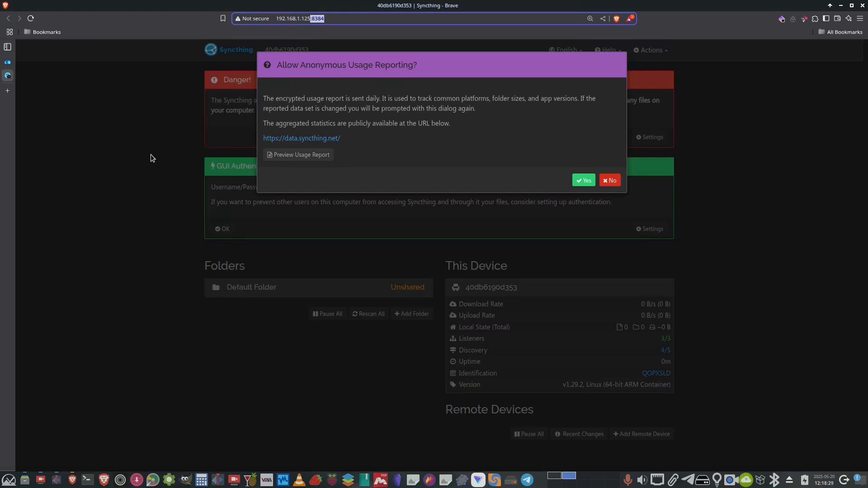
{"action": "left_click", "coordinate": [110, 149]}
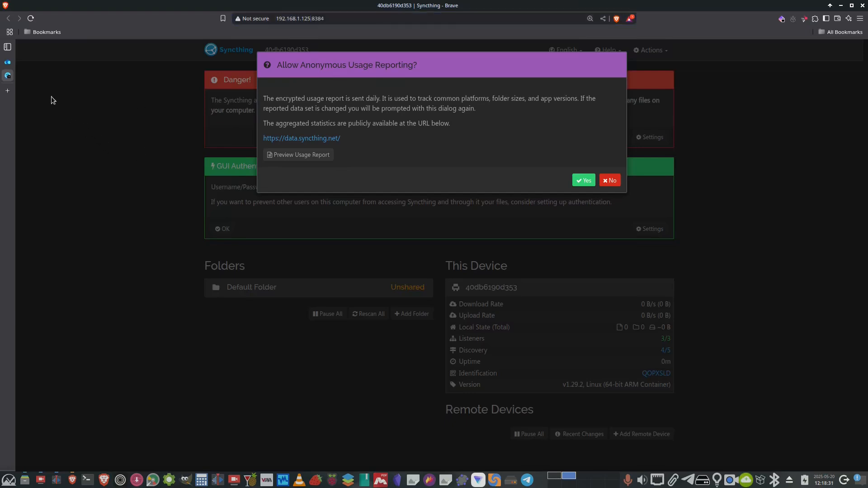
{"action": "mouse_move", "coordinate": [13, 76]}
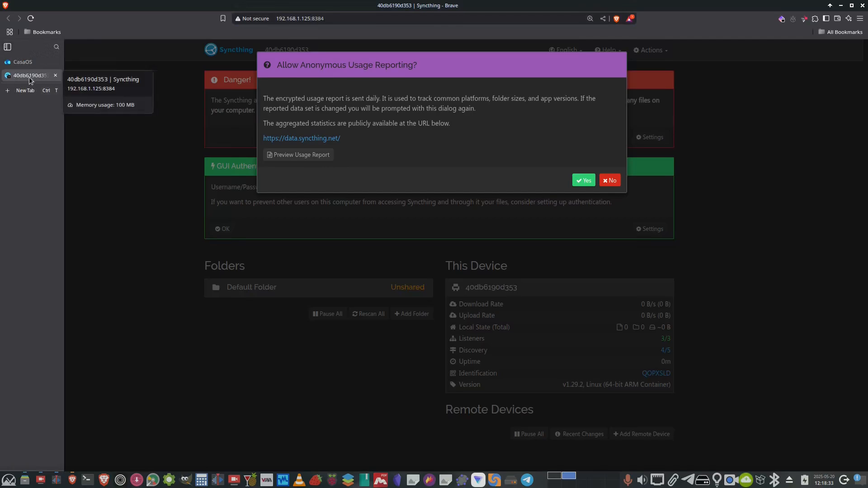
{"action": "left_click", "coordinate": [56, 75]}
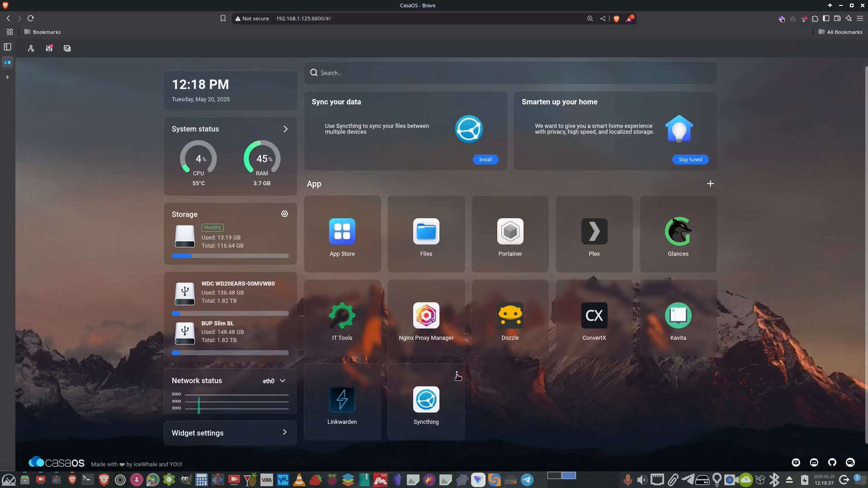
Uninstall the Syncthing app, deleting its userdata config folder.
{"action": "left_click", "coordinate": [457, 375]}
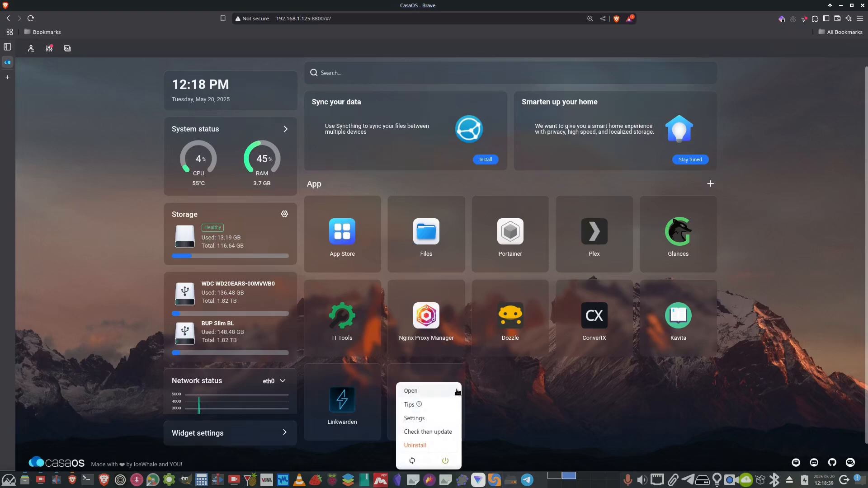
{"action": "left_click", "coordinate": [417, 446]}
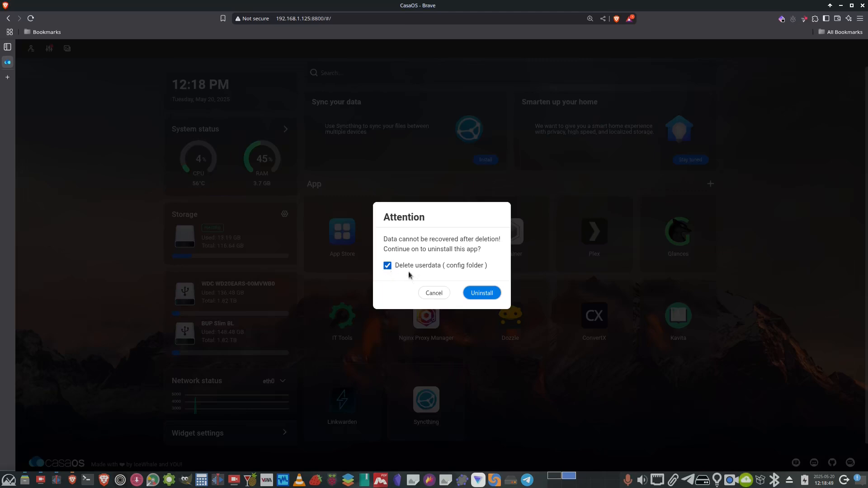
{"action": "left_click", "coordinate": [484, 295]}
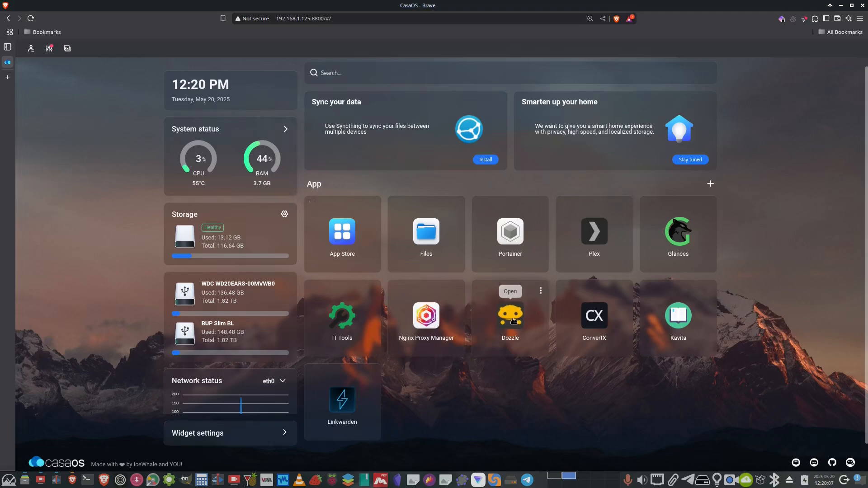
Stop the Dozzle app from its tile menu.
{"action": "left_click", "coordinate": [540, 291]}
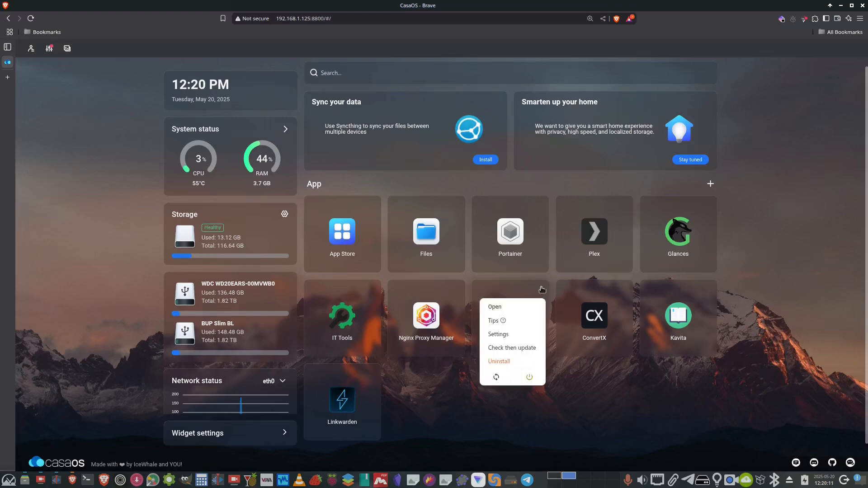
{"action": "left_click", "coordinate": [529, 378]}
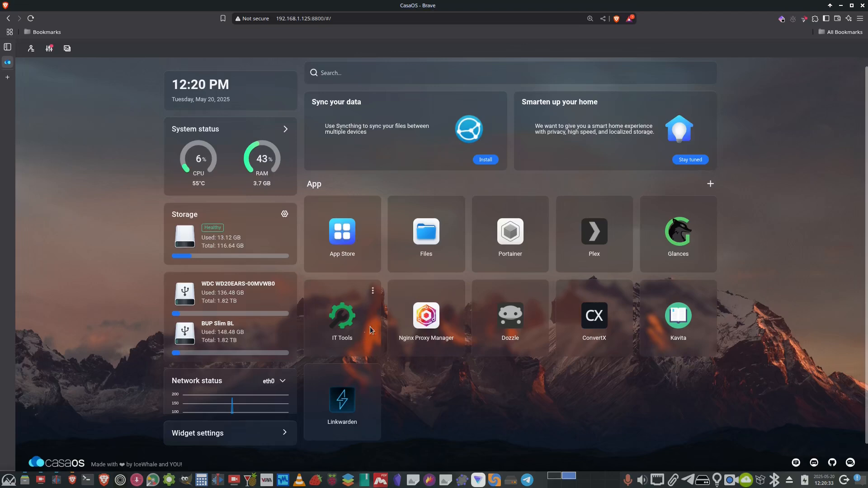
Open the Linkwarden bookmark in a new browser tab to reach its login page.
{"action": "mouse_move", "coordinate": [401, 336]}
{"action": "mouse_move", "coordinate": [13, 80]}
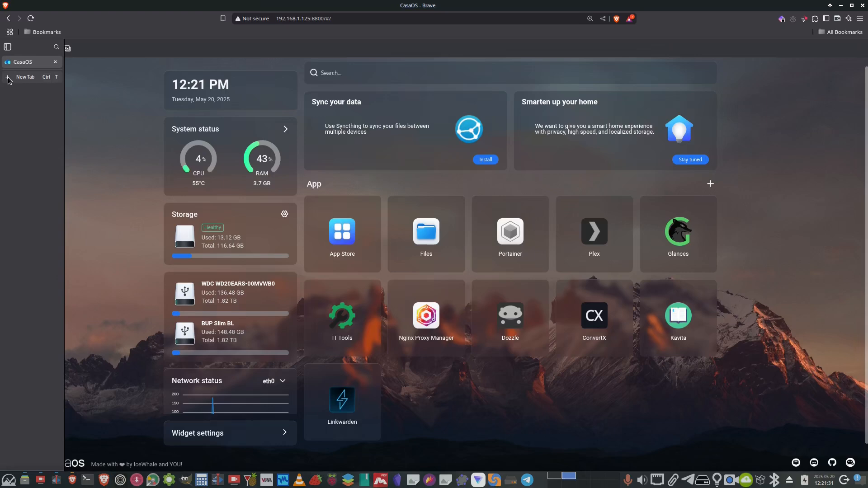
{"action": "left_click", "coordinate": [6, 77]}
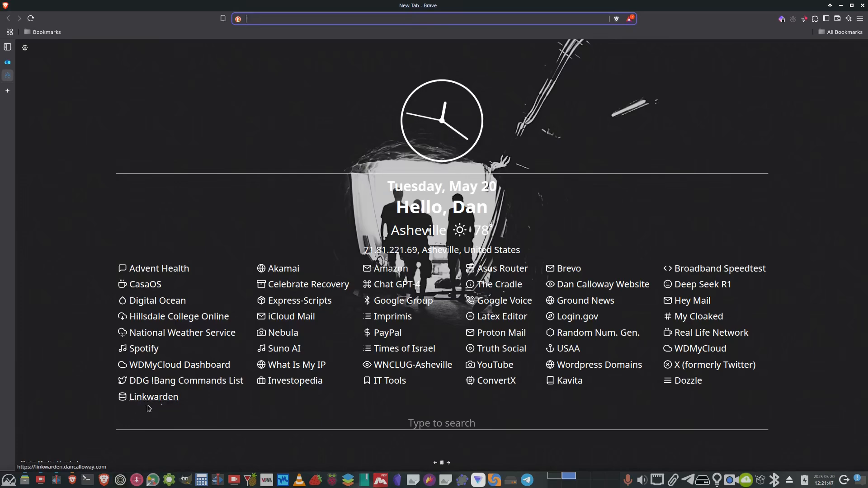
{"action": "left_click", "coordinate": [147, 401]}
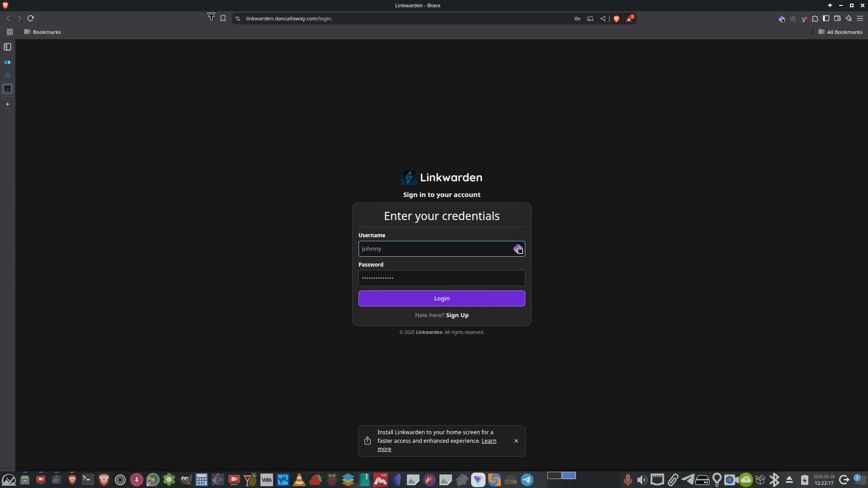
Inspect the Linkwarden site's connection security and its certificate, then close the certificate viewer.
{"action": "left_click", "coordinate": [238, 21]}
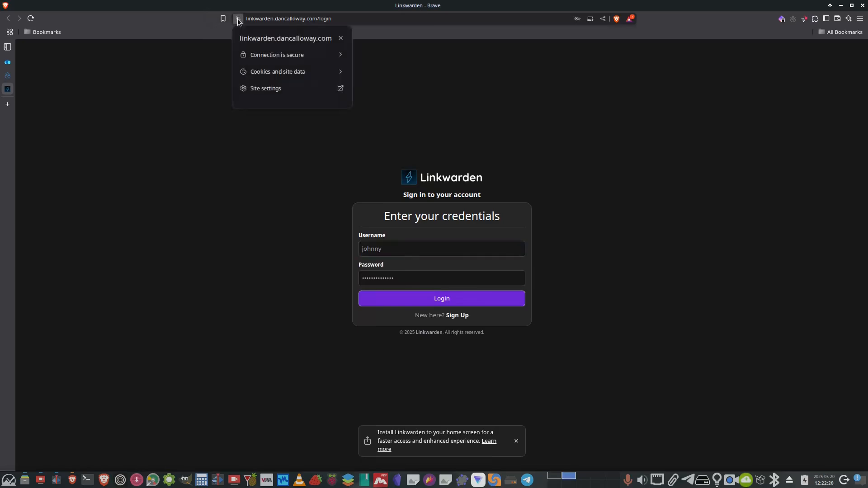
{"action": "left_click", "coordinate": [266, 58]}
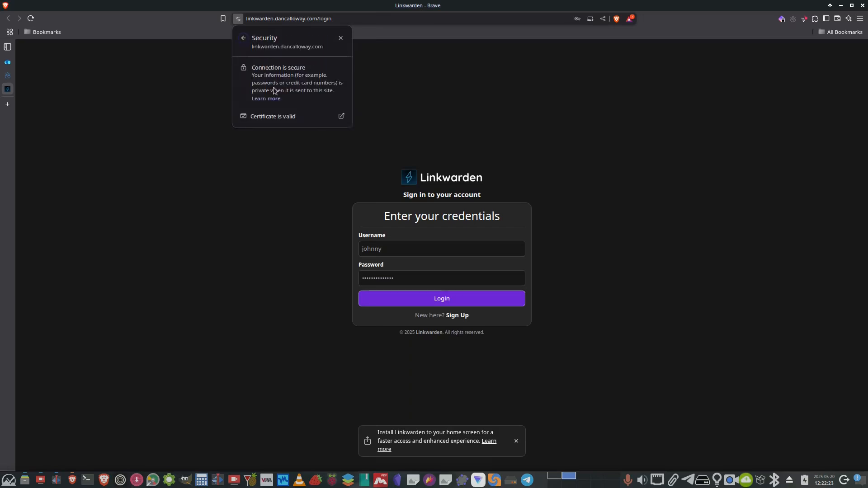
{"action": "left_click", "coordinate": [282, 116]}
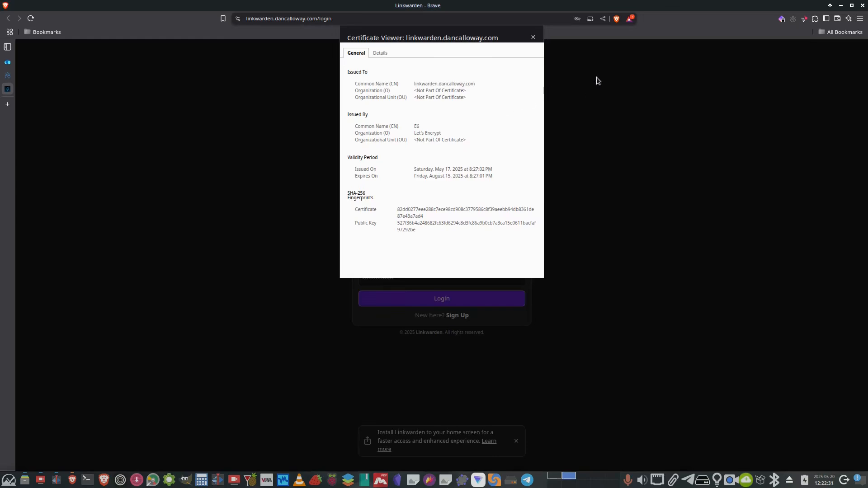
{"action": "left_click", "coordinate": [532, 38]}
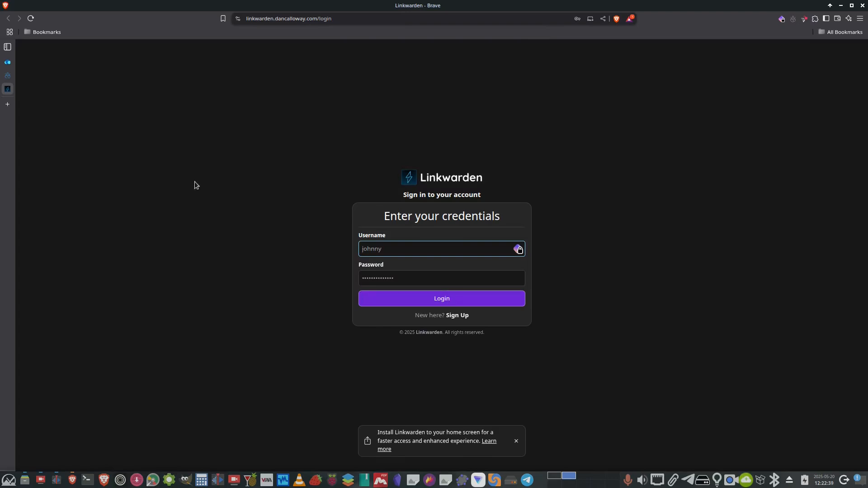
Return to the CasaOS dashboard, browse the Media folder under DATA in Files, and close Files.
{"action": "left_click", "coordinate": [7, 106]}
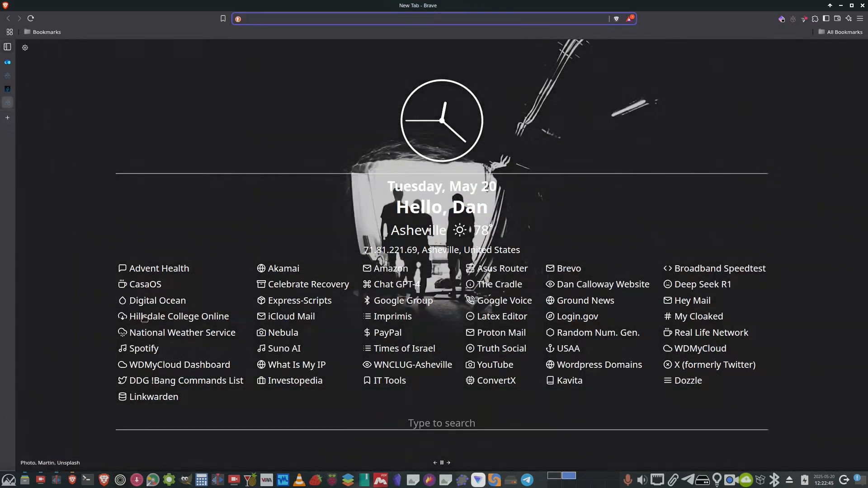
{"action": "left_click", "coordinate": [12, 62]}
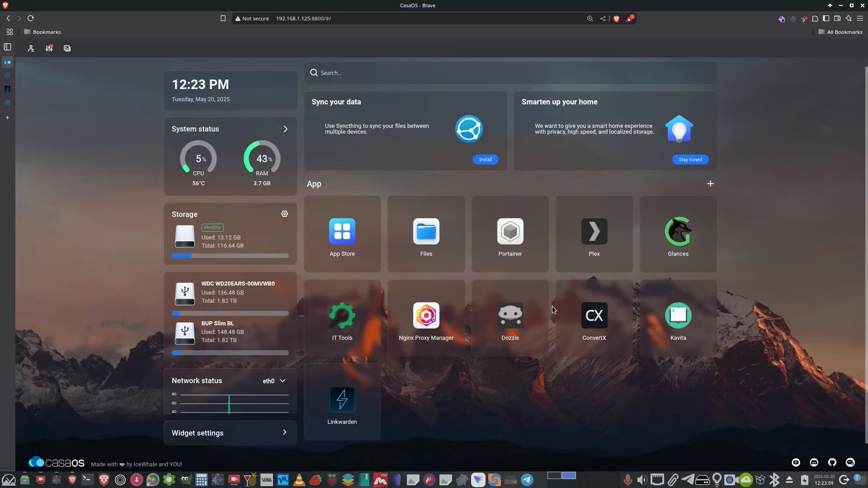
{"action": "mouse_move", "coordinate": [559, 305]}
{"action": "left_click", "coordinate": [424, 238]}
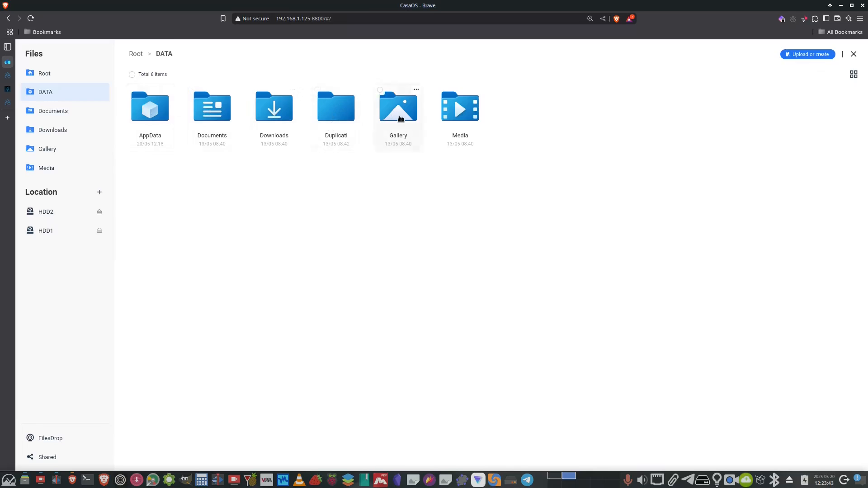
{"action": "left_click", "coordinate": [463, 118]}
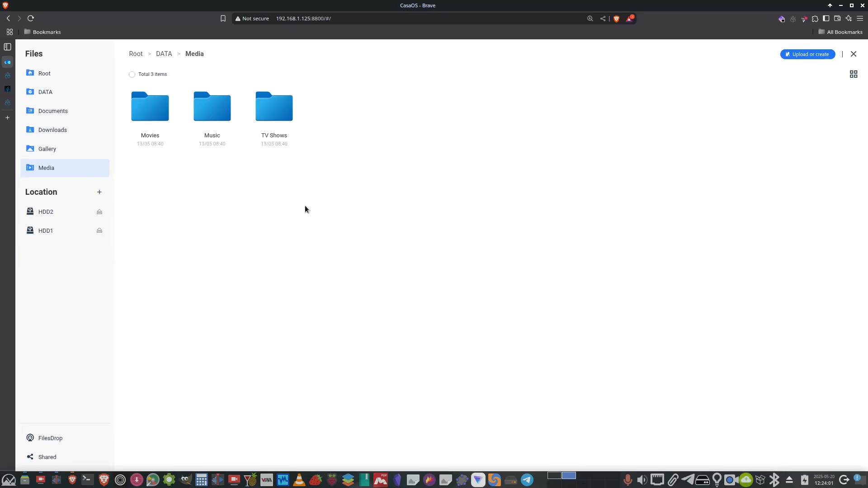
{"action": "left_click", "coordinate": [853, 54]}
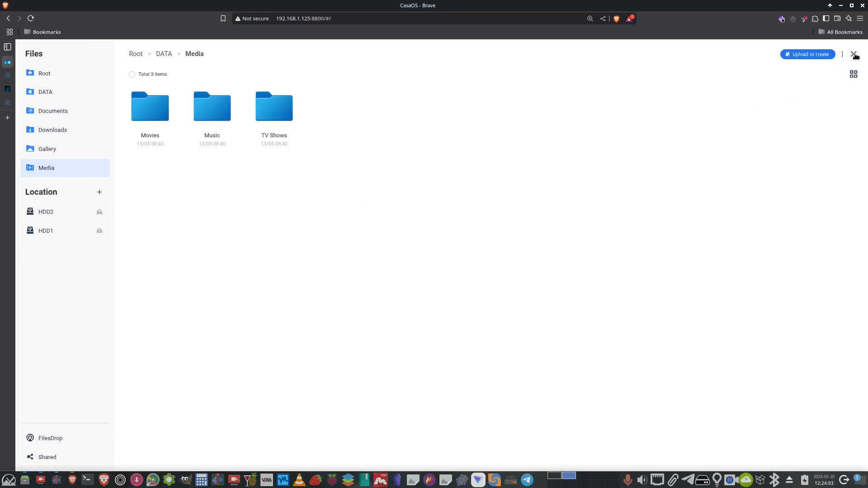